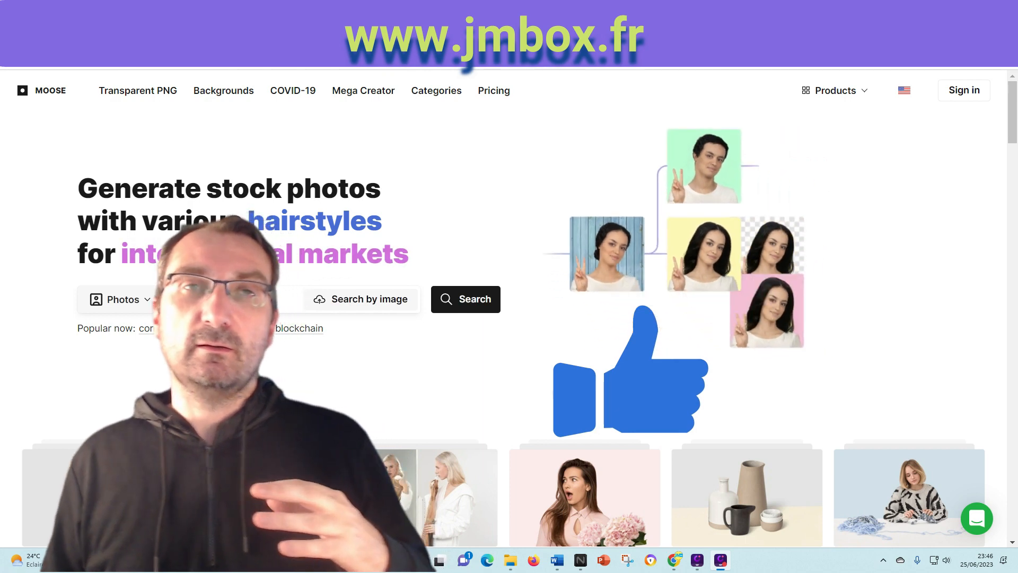
Step: Check which media types the search box offers
left_click(155, 303)
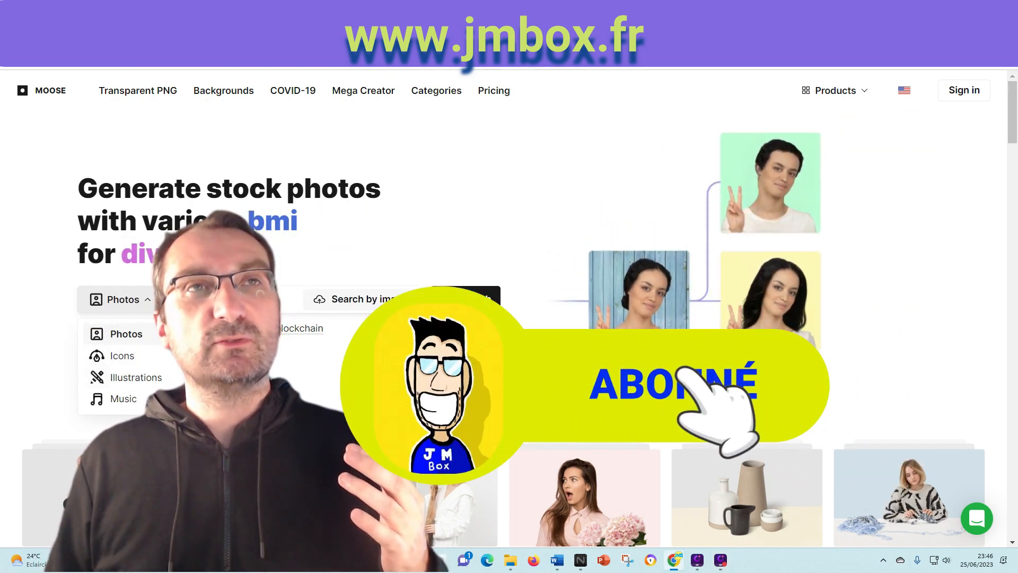
left_click(424, 196)
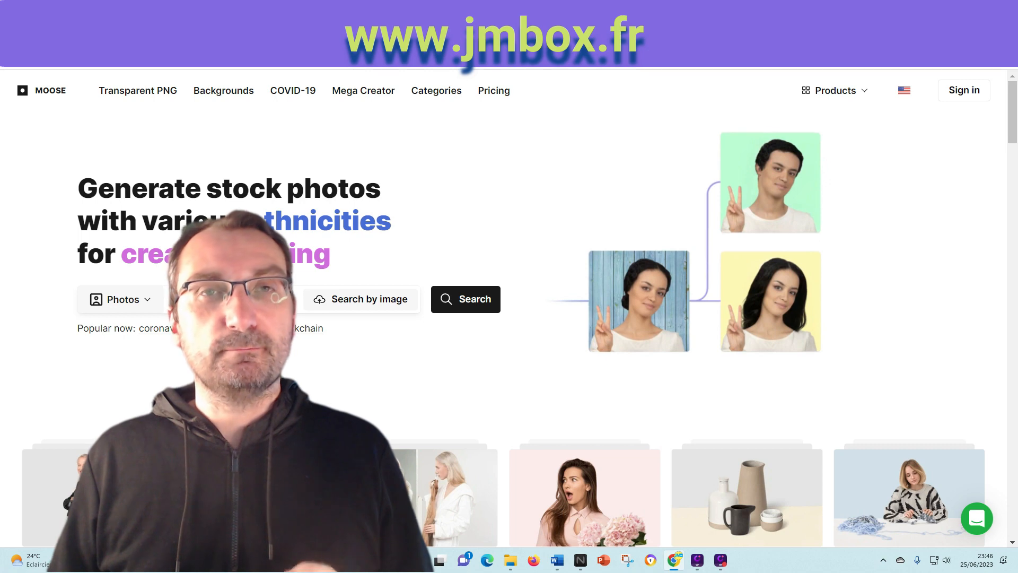
Step: Open the Education category from the homepage's category list
scroll(501, 311, "down", 3)
scroll(501, 311, "down", 3)
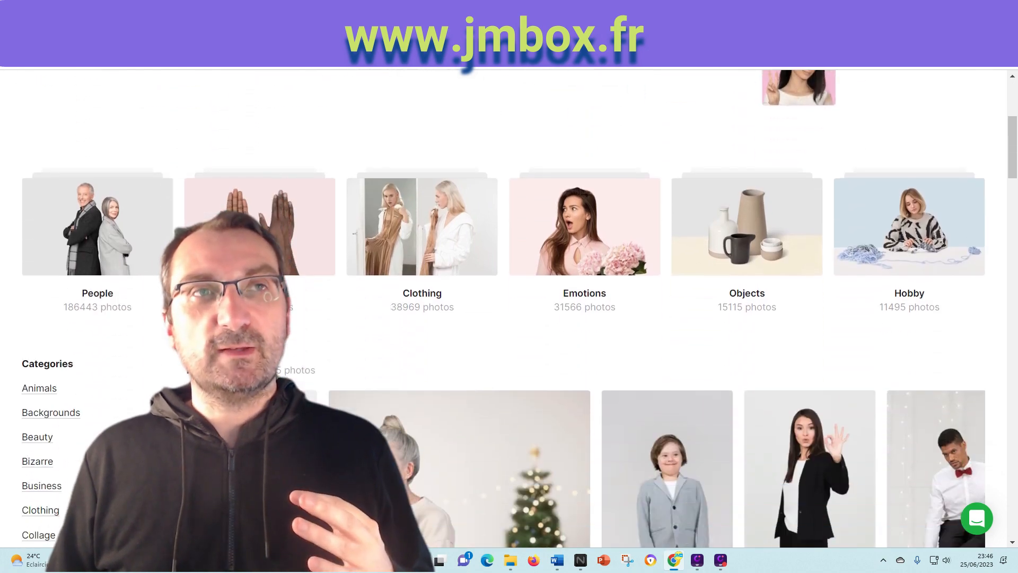
scroll(500, 311, "down", 3)
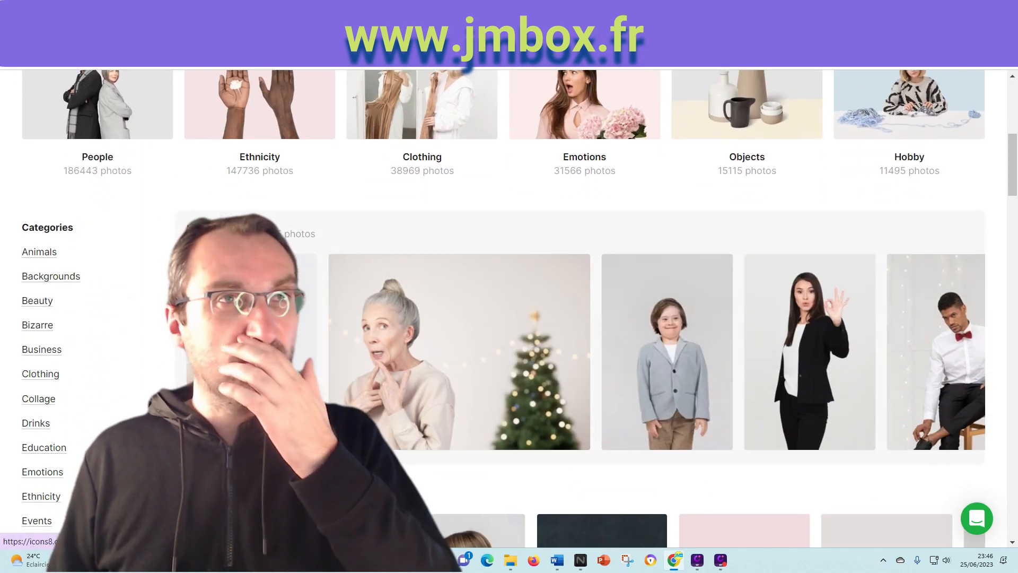
scroll(133, 306, "down", 1)
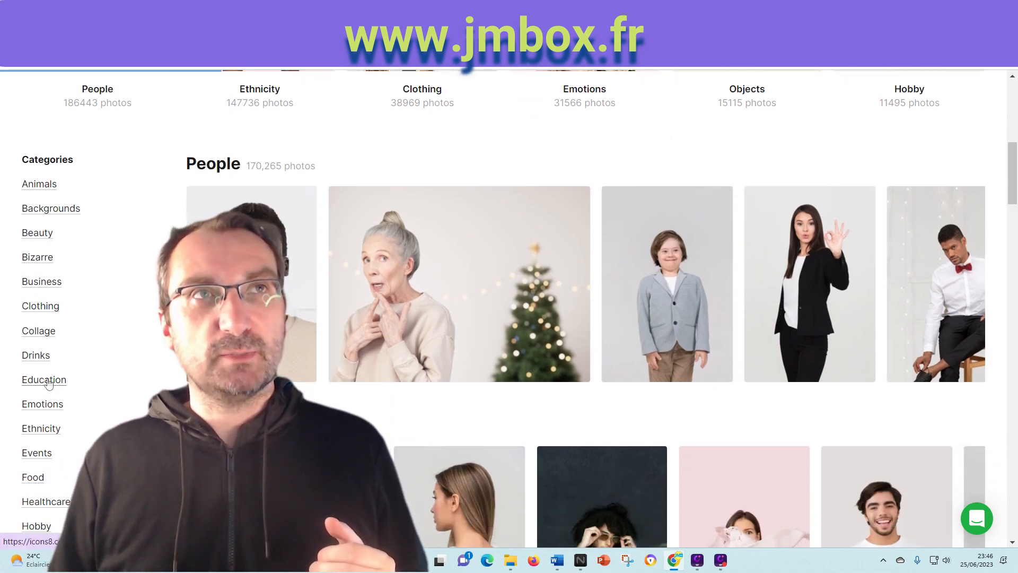
left_click(44, 380)
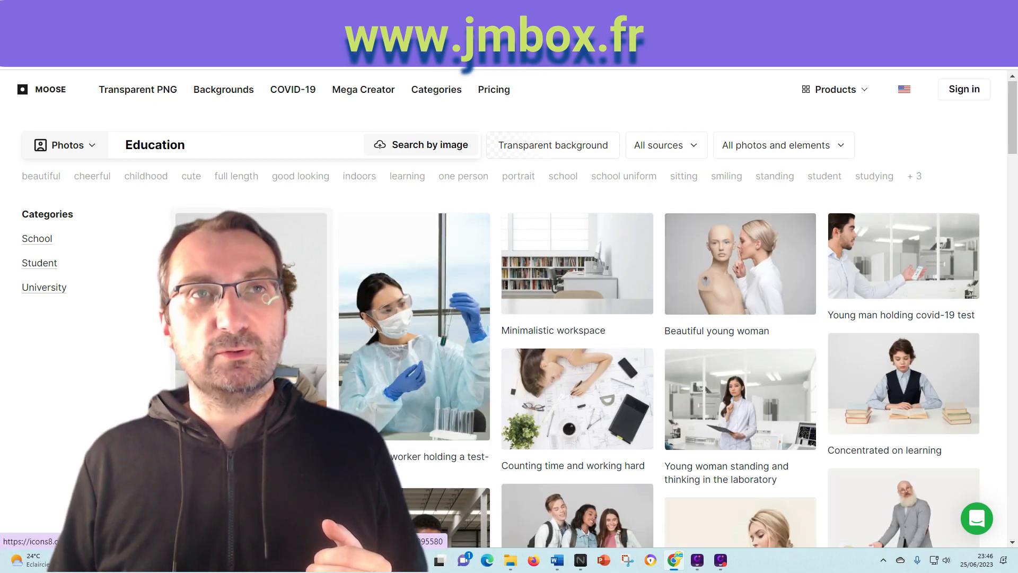
Step: Open the photo "Little girl holding a bunch of books with her eyes closed" and look through its variations
scroll(267, 214, "down", 2)
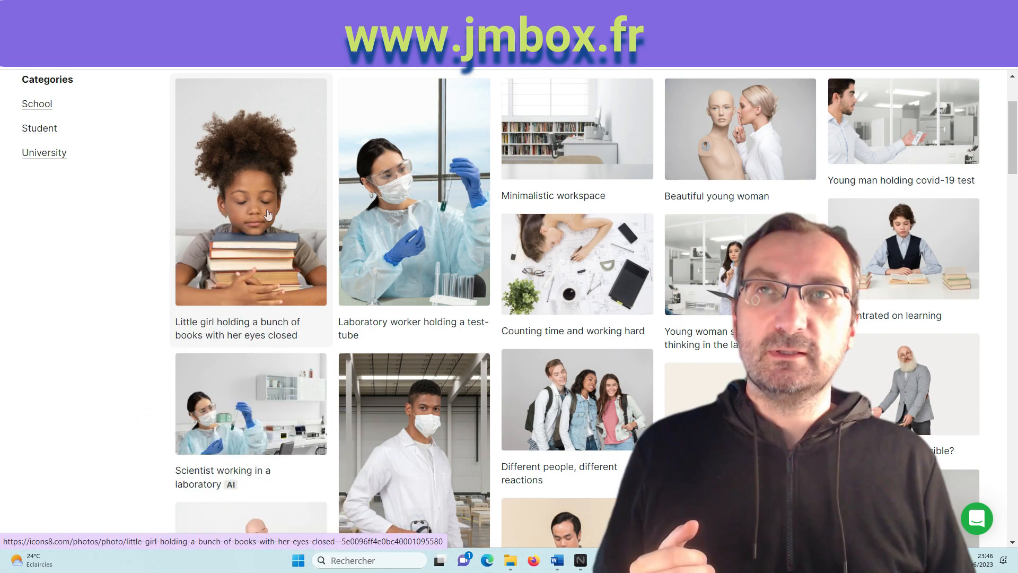
left_click(267, 213)
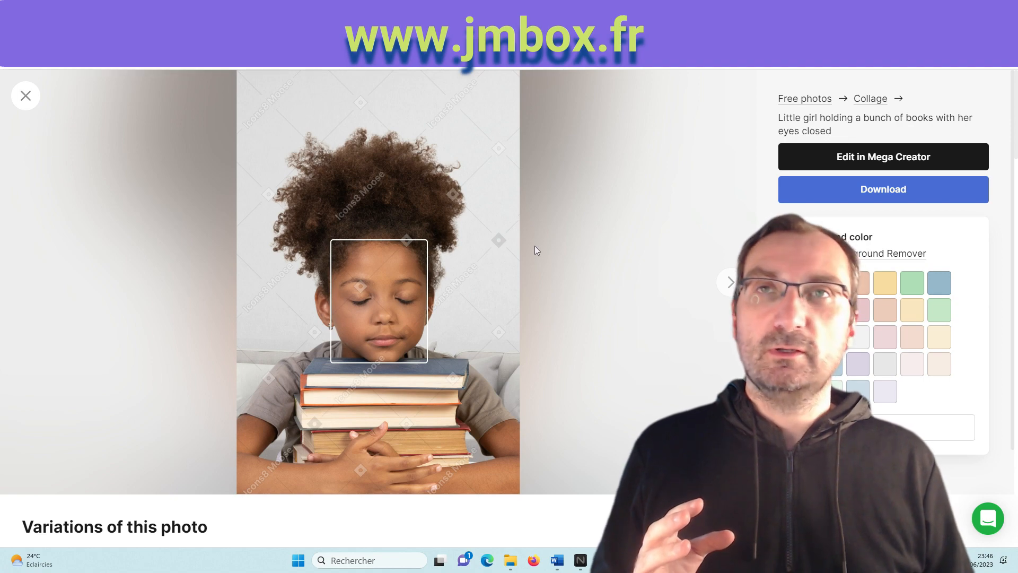
scroll(442, 247, "down", 5)
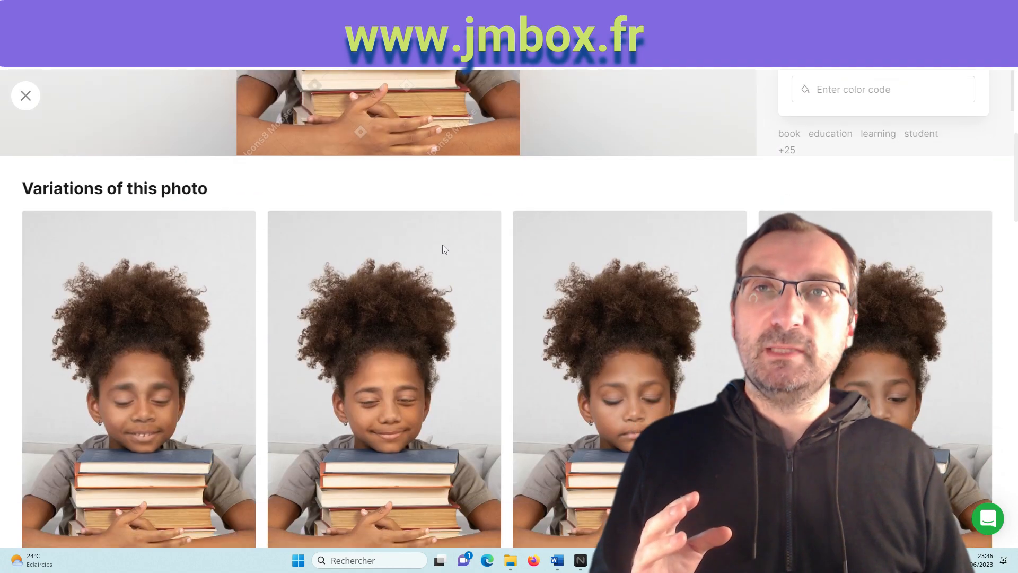
scroll(443, 249, "down", 1)
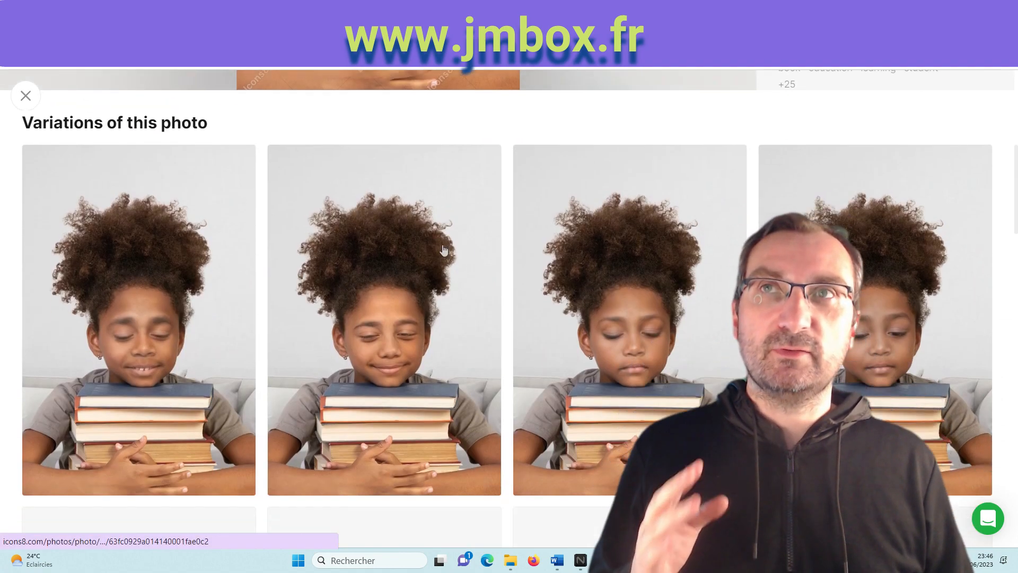
scroll(443, 250, "down", 1)
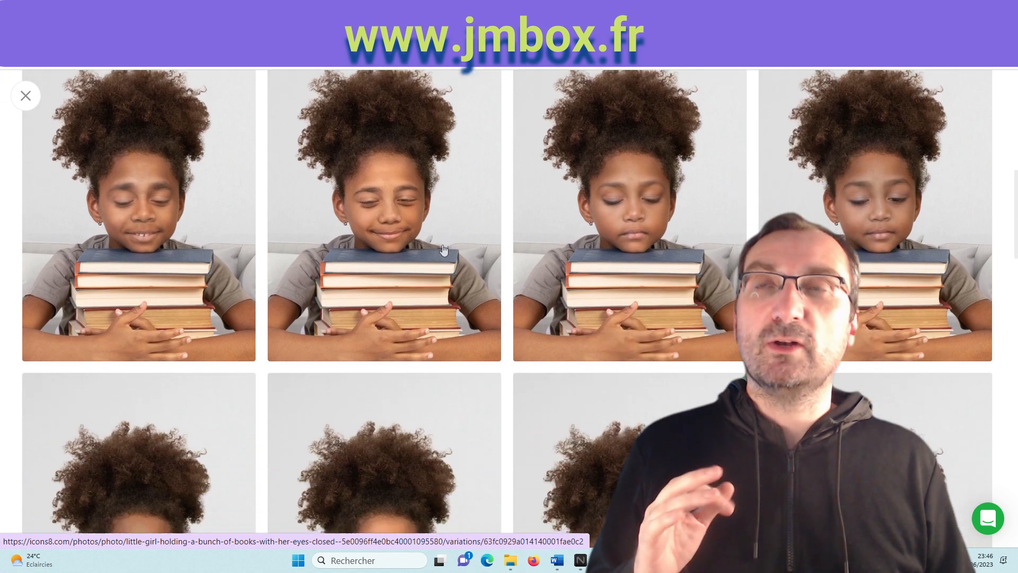
scroll(444, 250, "up", 1)
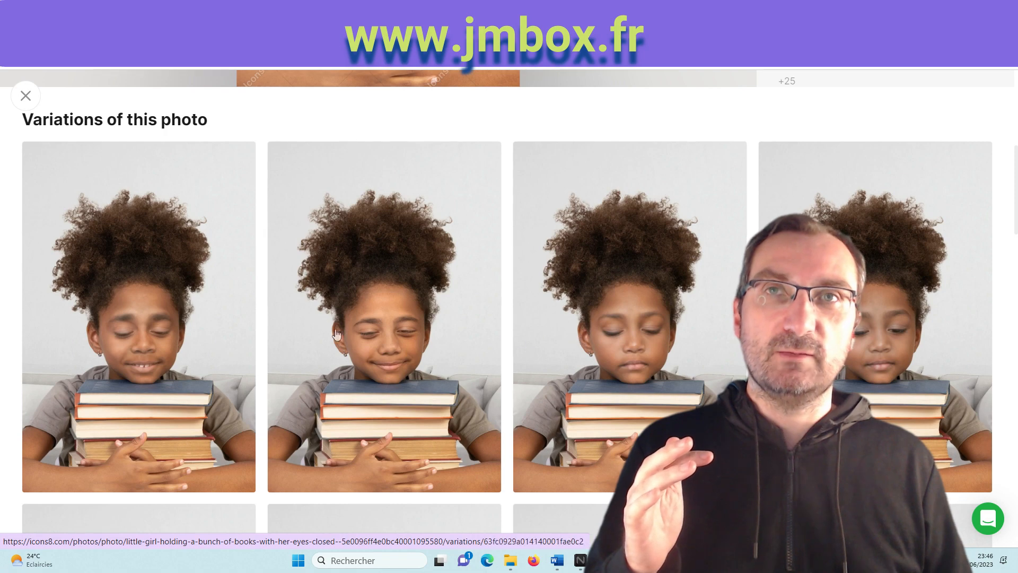
scroll(382, 337, "down", 6)
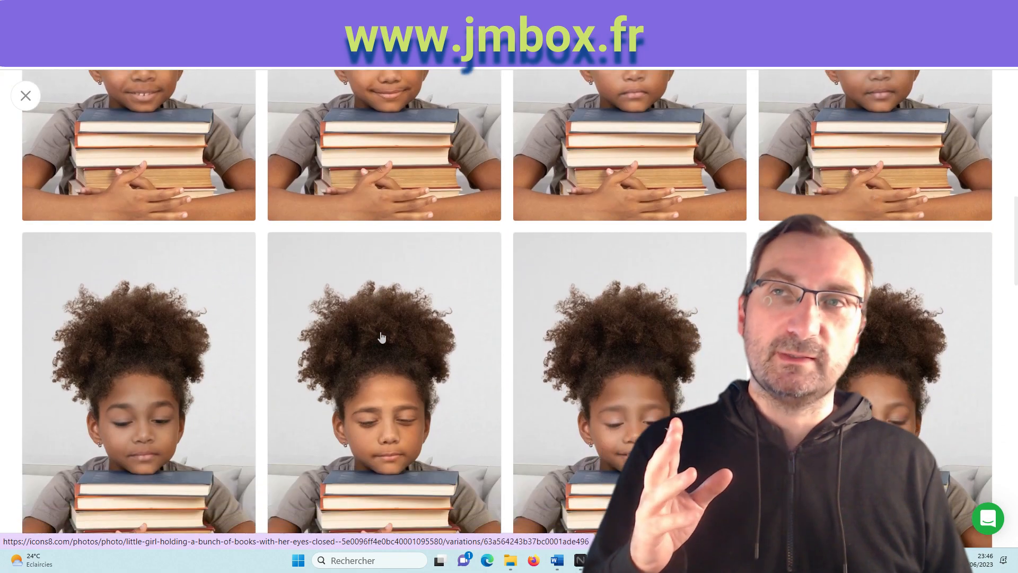
Step: Load the next 20 similar photos below the photo's variations
scroll(382, 337, "down", 4)
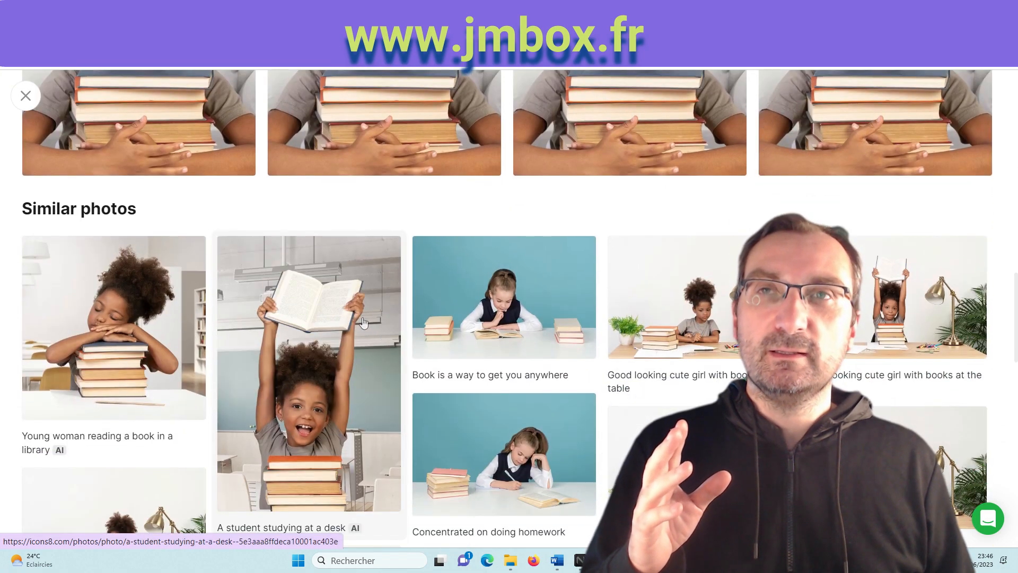
scroll(350, 319, "down", 1)
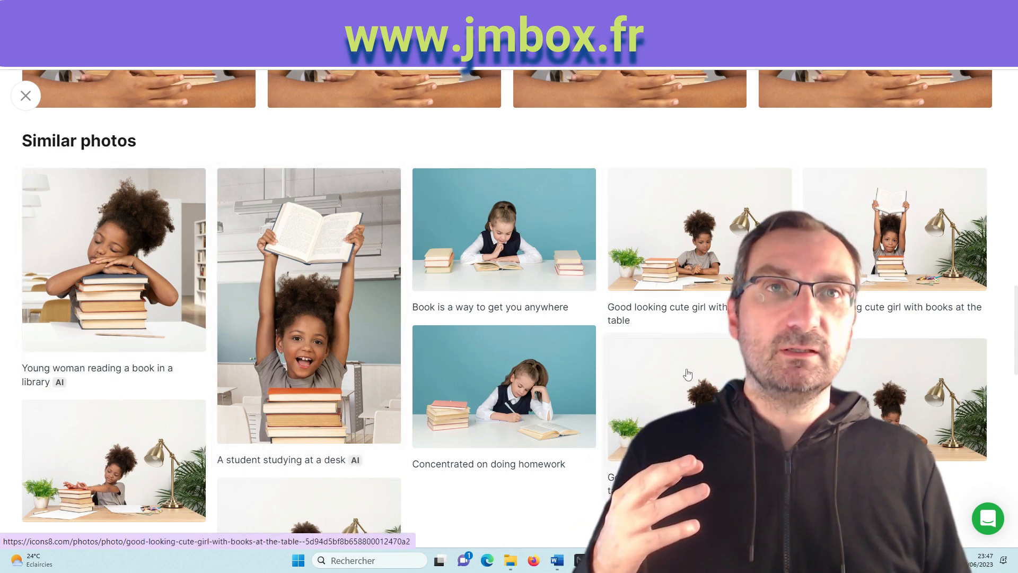
scroll(466, 339, "down", 5)
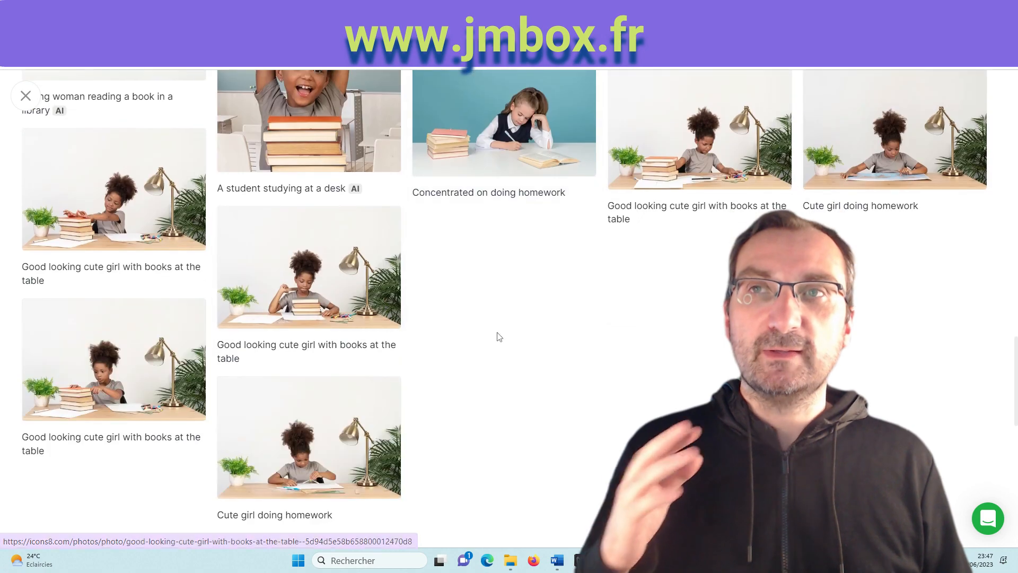
scroll(473, 338, "down", 3)
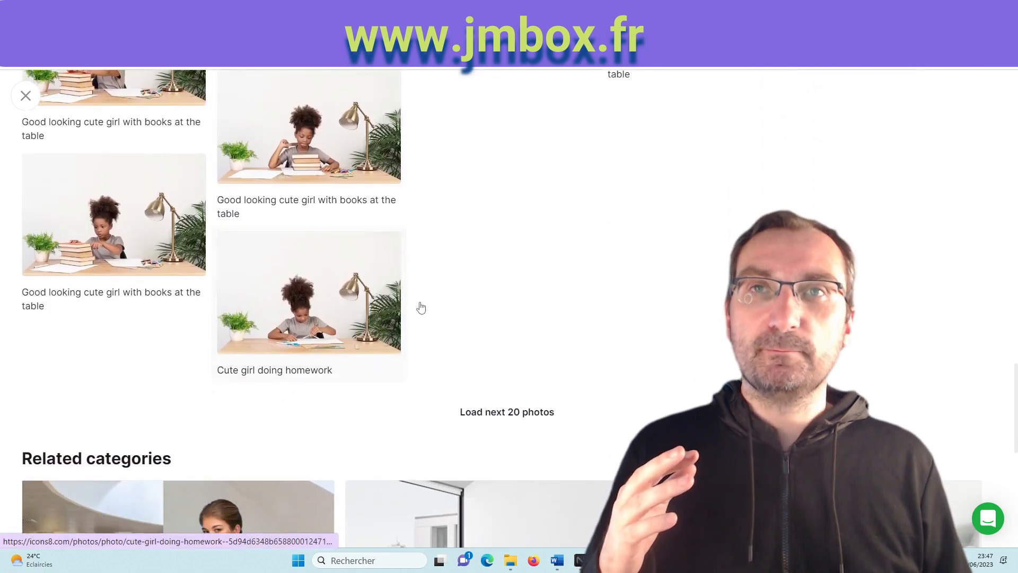
scroll(419, 307, "down", 4)
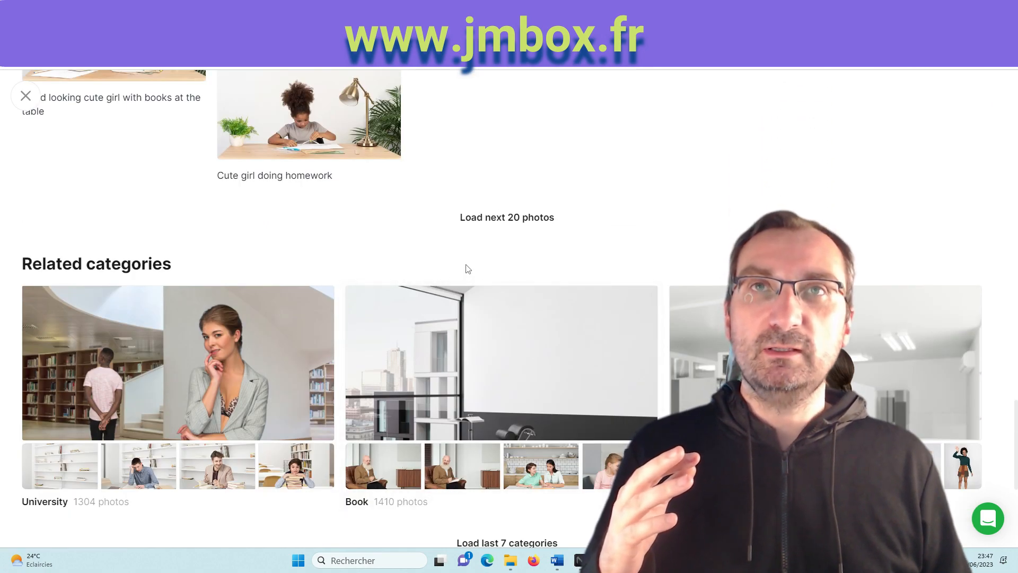
left_click(502, 219)
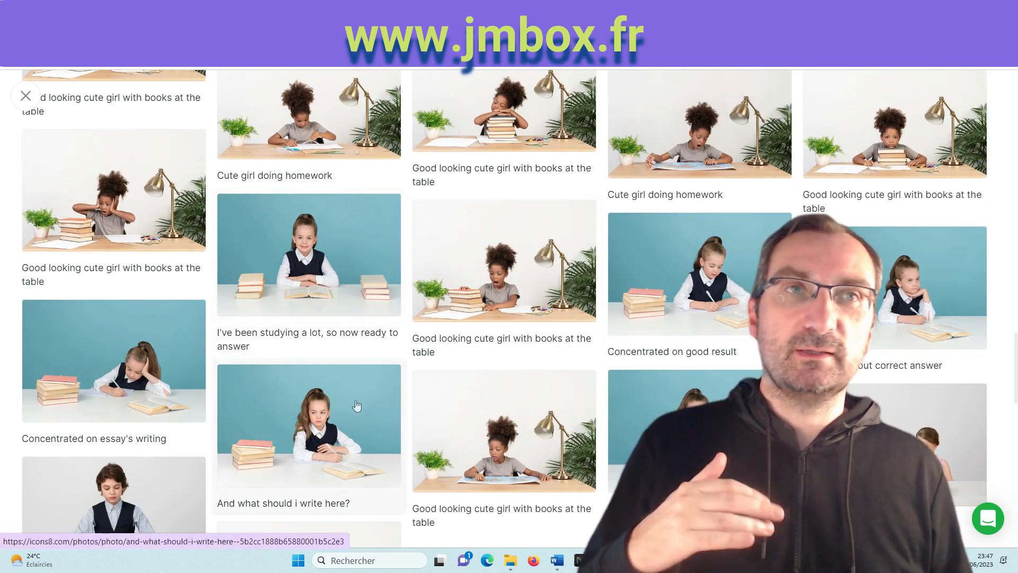
Step: Open the similar photo "I've been studying a lot, so now ready to answer"
scroll(352, 386, "down", 5)
scroll(351, 387, "down", 3)
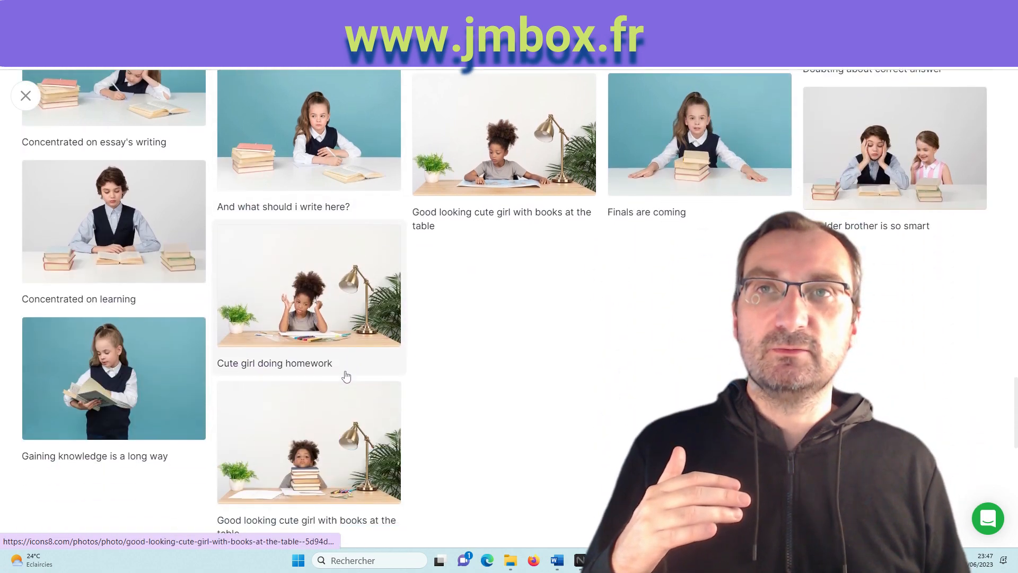
scroll(310, 276, "up", 5)
scroll(313, 264, "up", 2)
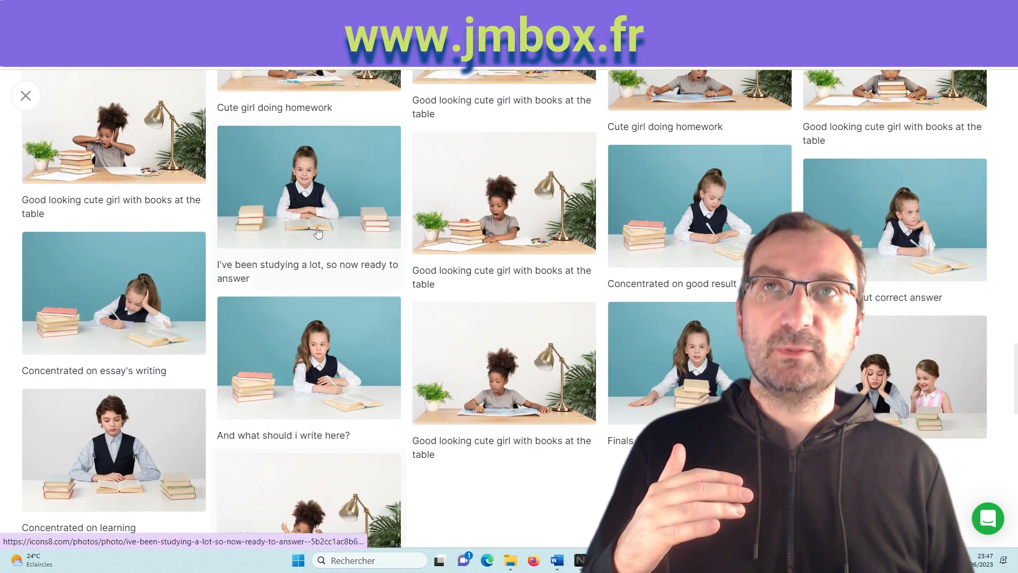
left_click(314, 198)
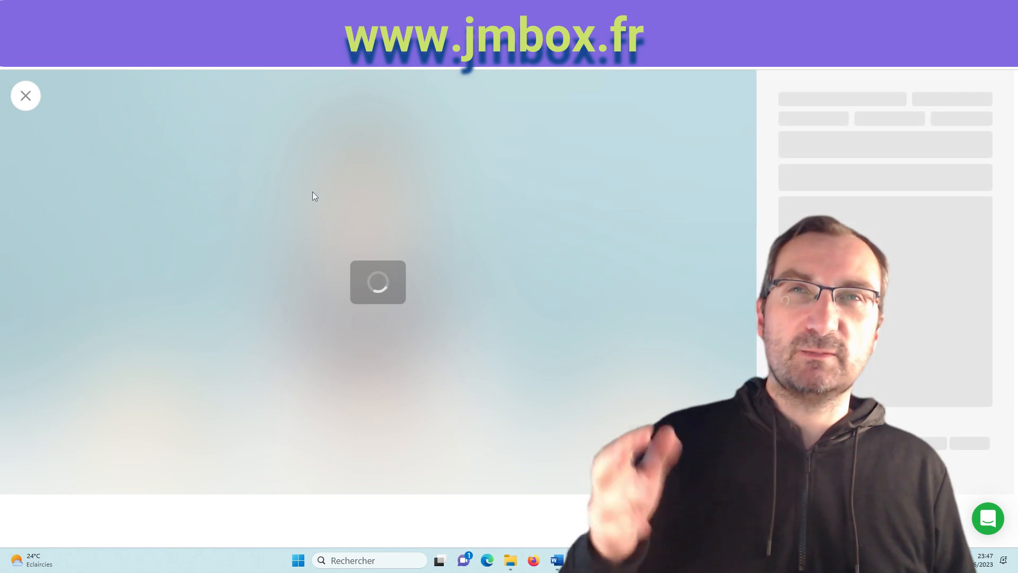
Step: Examine the similar photos and related categories offered for the schoolgirl photo
scroll(321, 326, "down", 5)
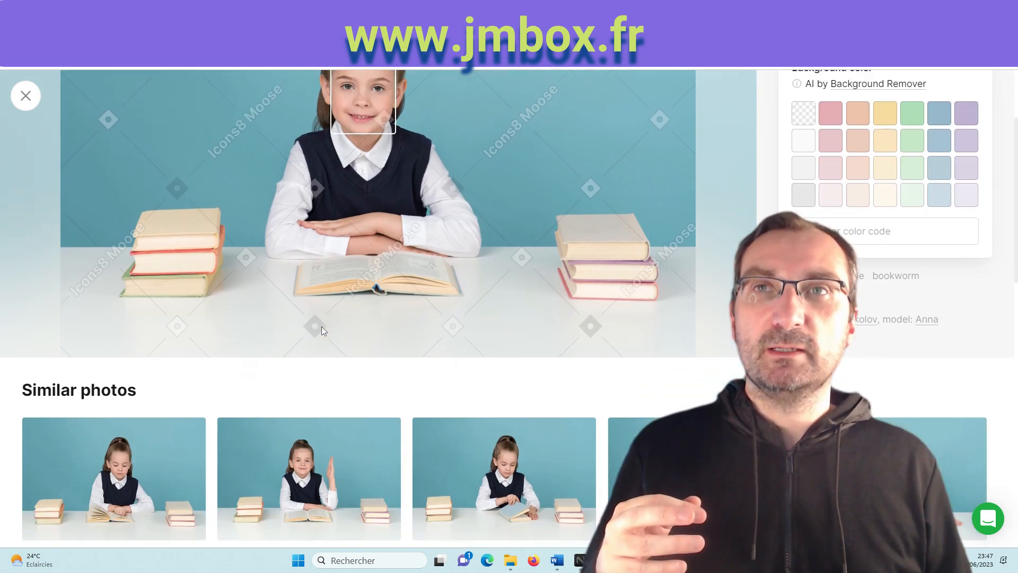
scroll(480, 352, "down", 4)
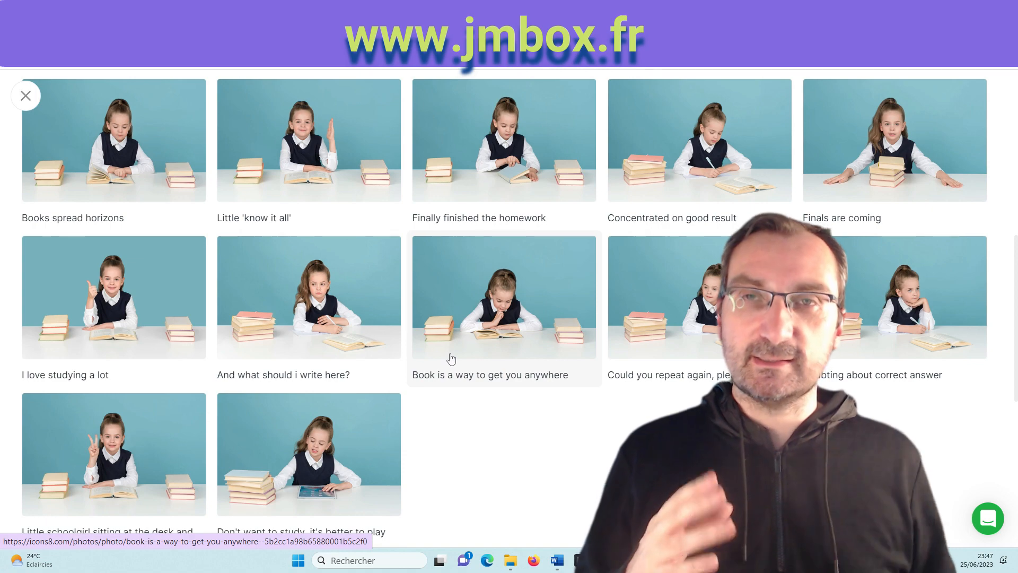
scroll(393, 370, "down", 2)
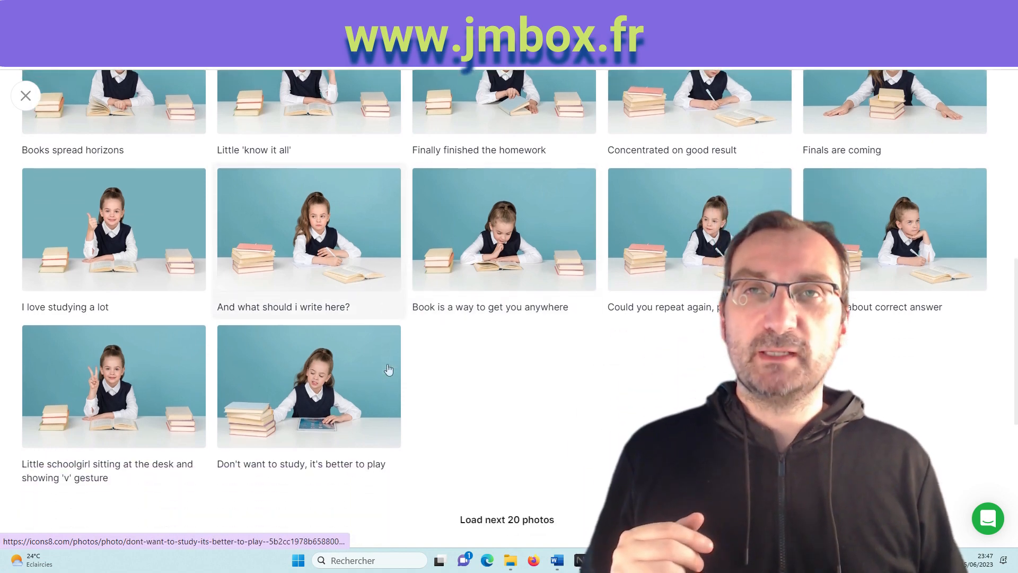
scroll(388, 369, "up", 4)
scroll(389, 370, "up", 6)
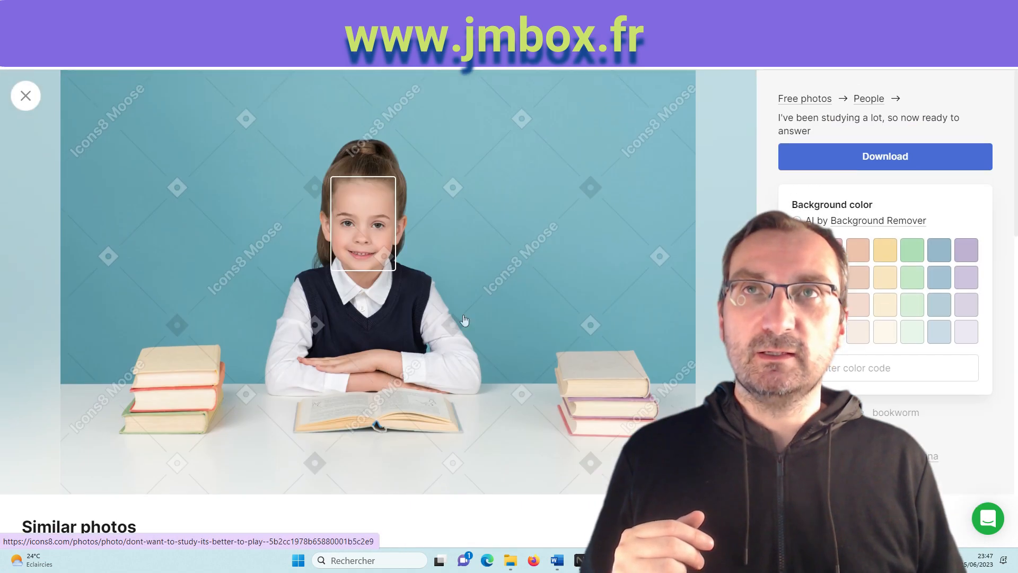
scroll(333, 363, "down", 15)
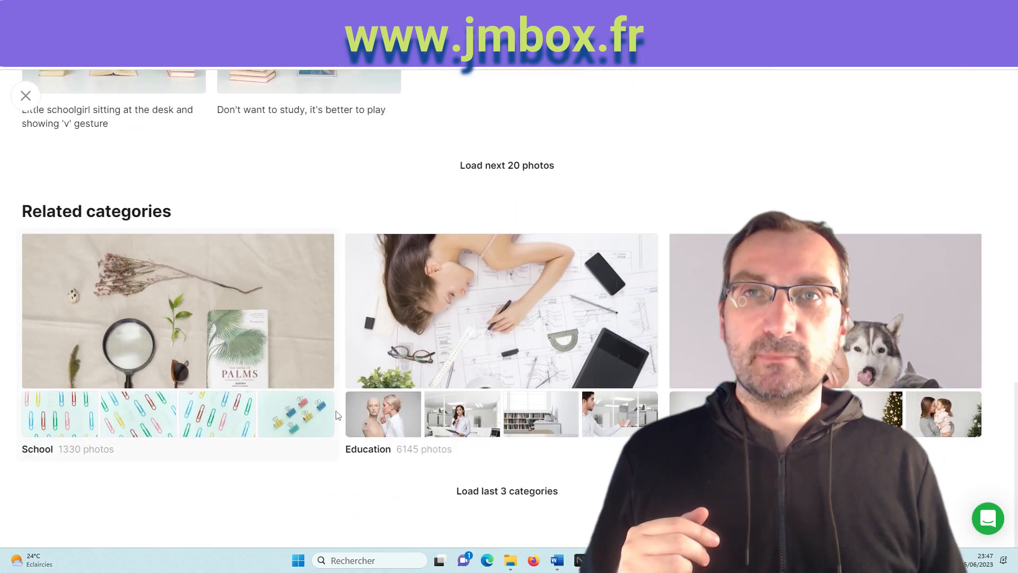
scroll(333, 401, "up", 5)
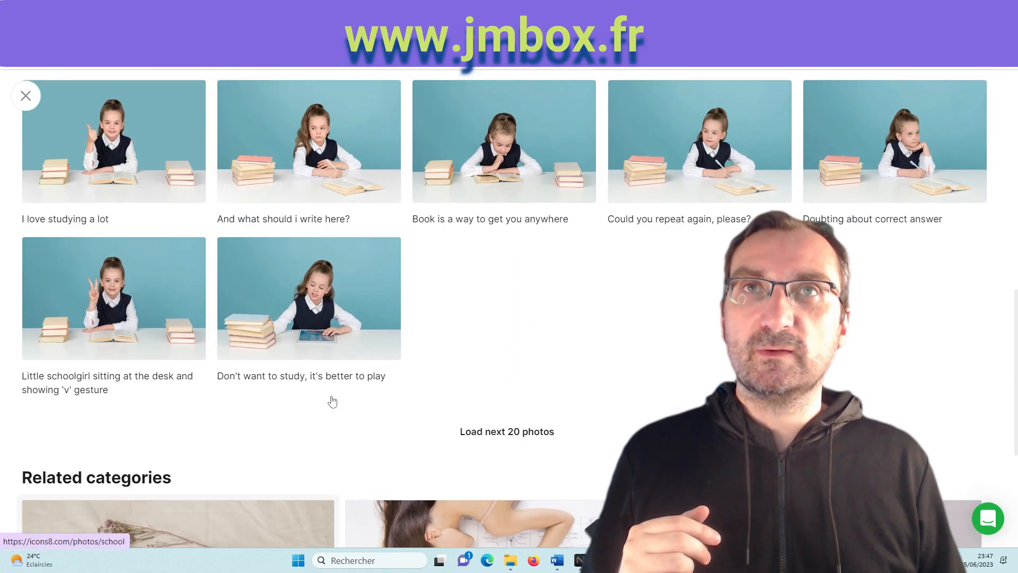
Step: Set the schoolgirl photo's background color to Transparent
scroll(333, 402, "up", 10)
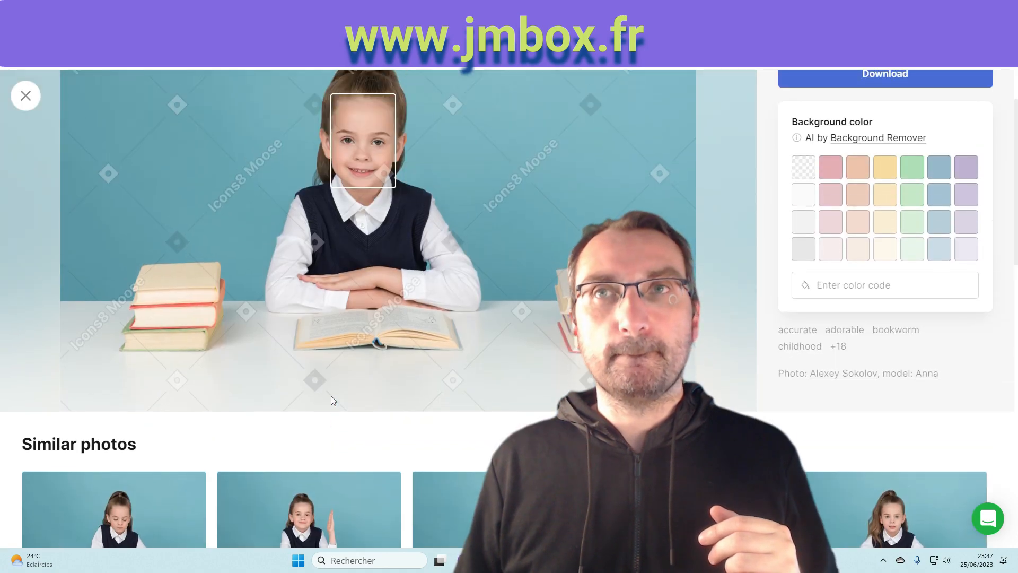
scroll(333, 402, "up", 2)
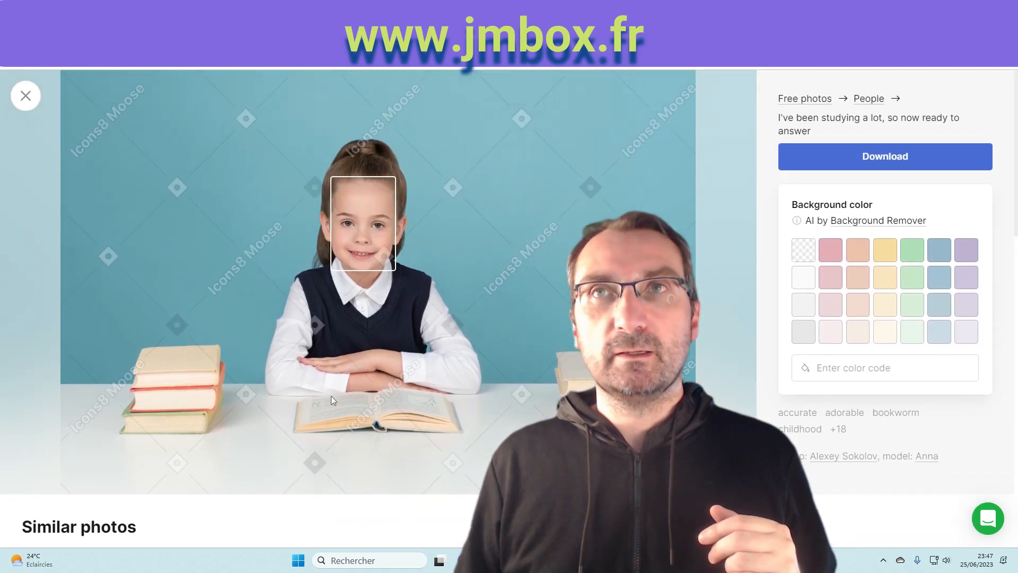
left_click(798, 258)
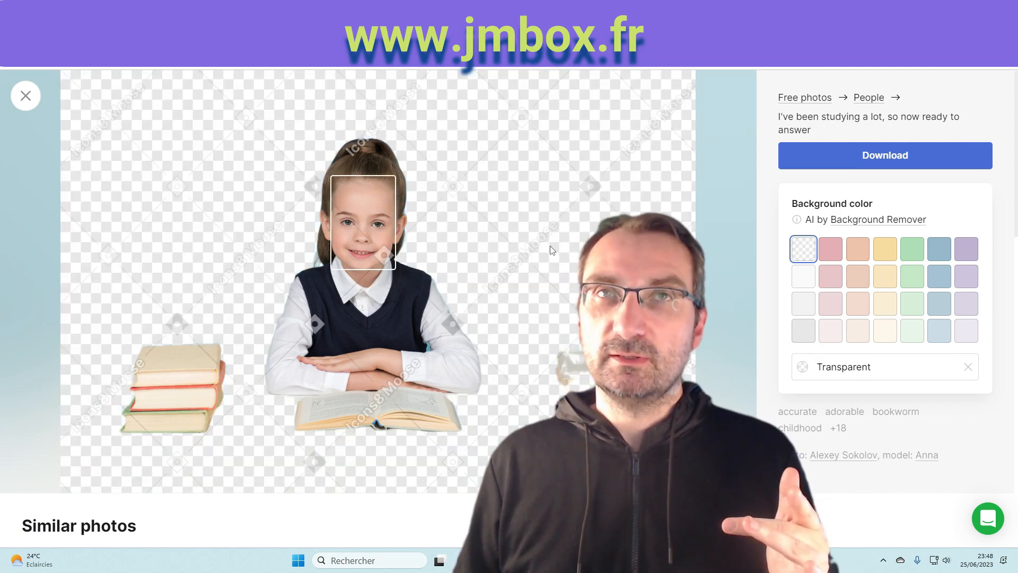
Step: Open the Girl category from the related categories and look through its photos
scroll(549, 247, "down", 12)
scroll(537, 259, "down", 4)
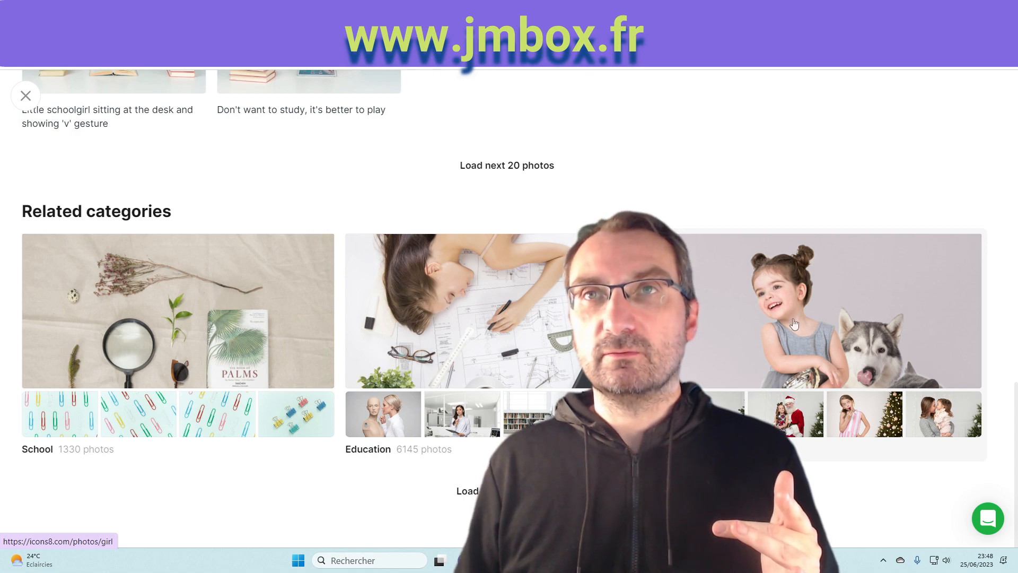
left_click(749, 395)
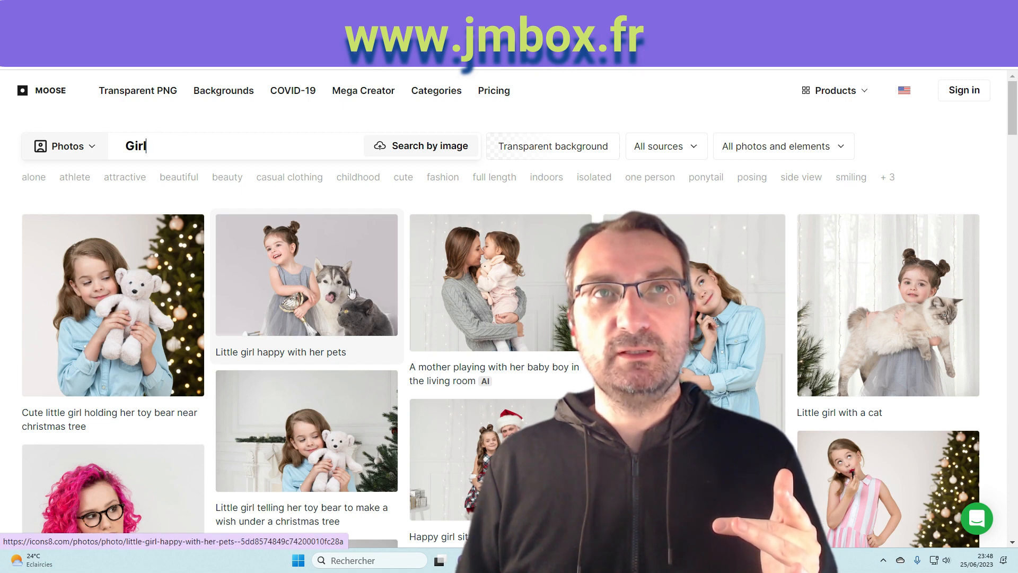
scroll(353, 293, "down", 3)
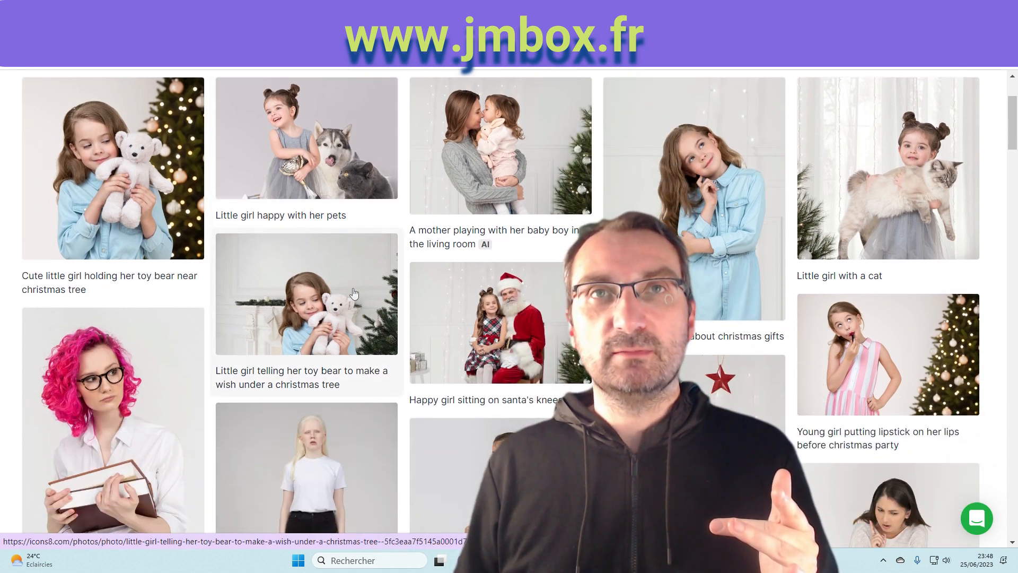
scroll(354, 293, "down", 1)
scroll(485, 275, "up", 2)
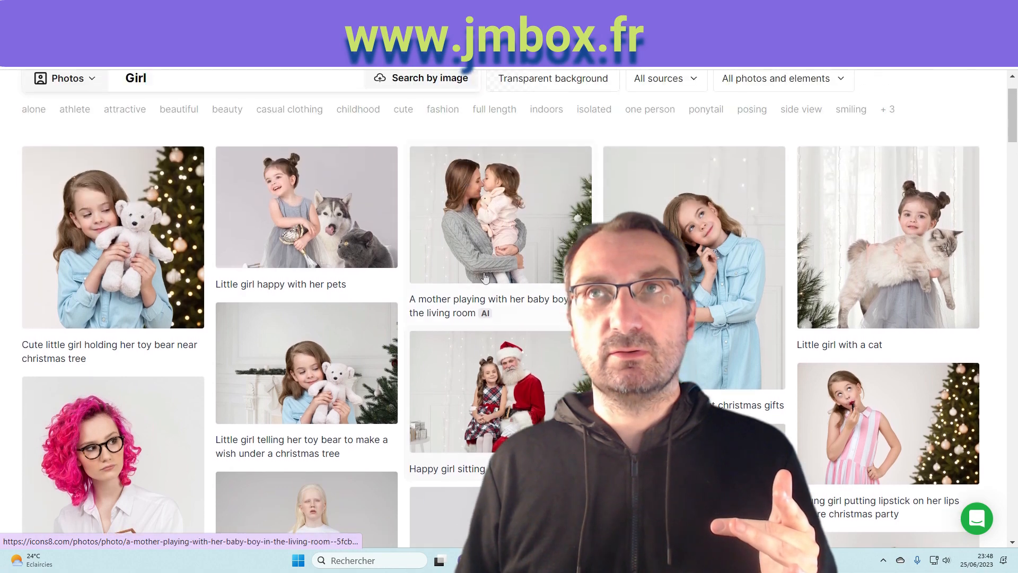
Step: Open the photo "Little girl with a cat", look through its variations, similar photos and transparent background assets, and return to the Girl results
left_click(949, 263)
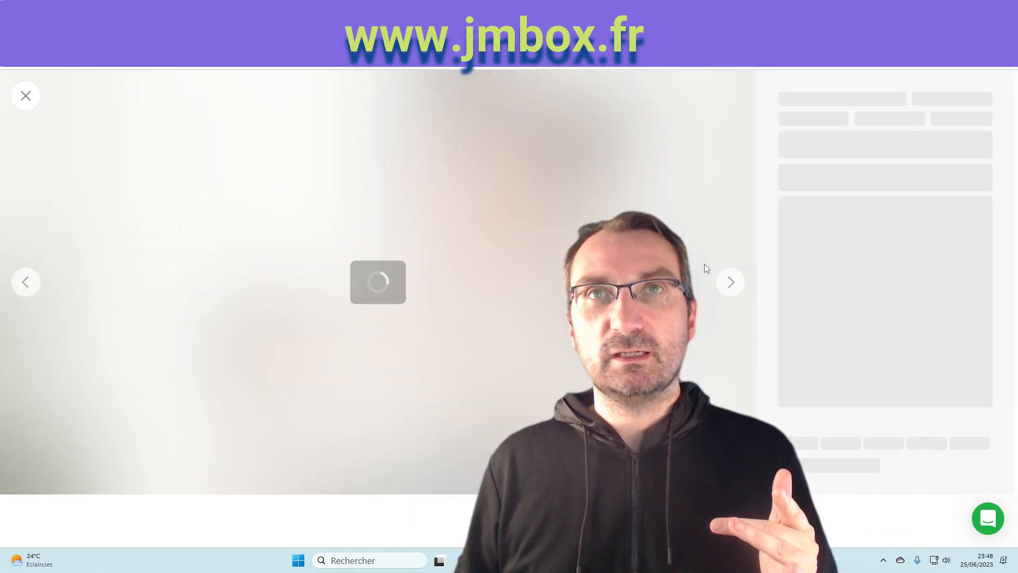
scroll(669, 300, "down", 12)
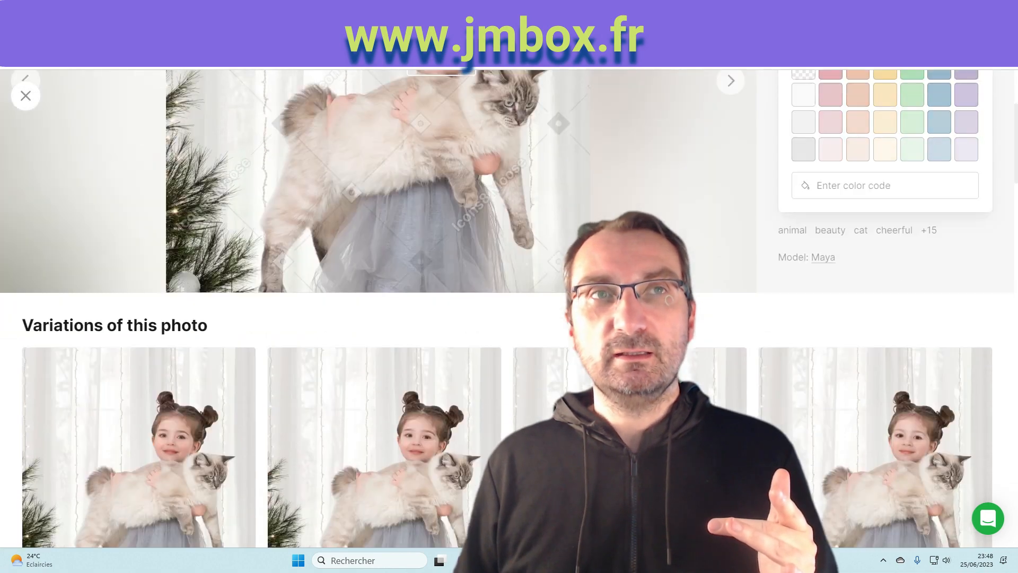
scroll(669, 300, "down", 15)
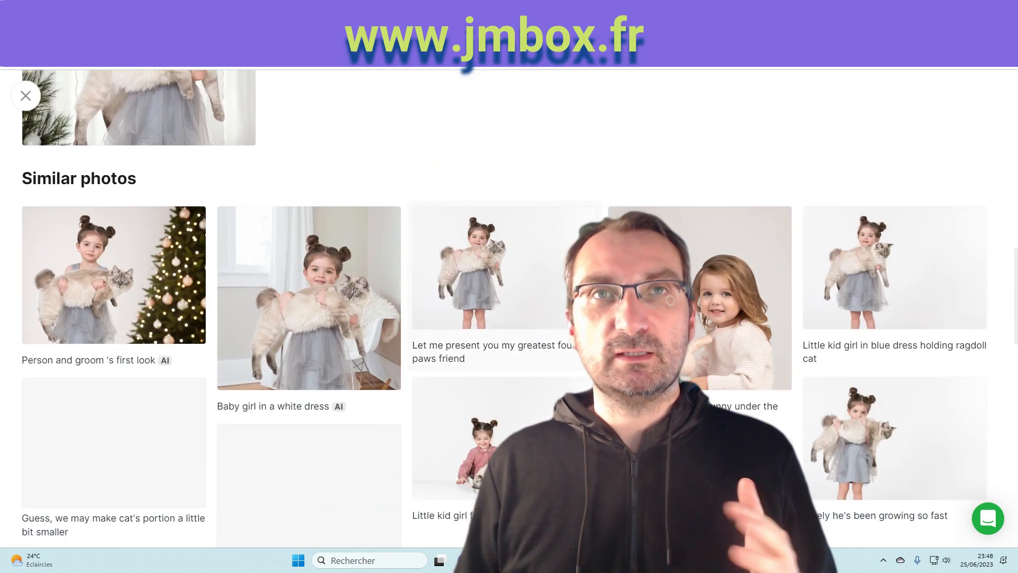
scroll(670, 301, "down", 7)
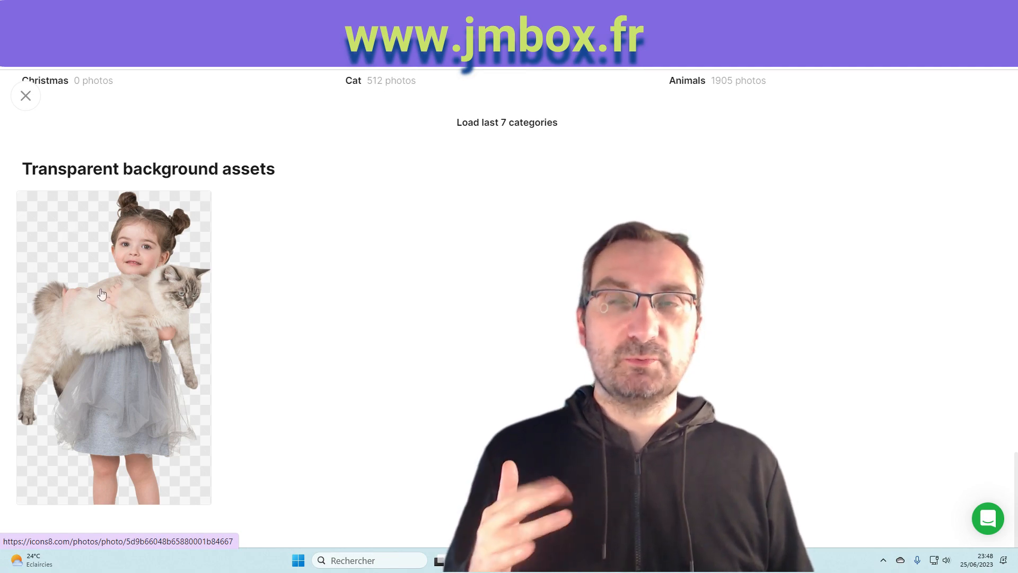
scroll(102, 294, "up", 15)
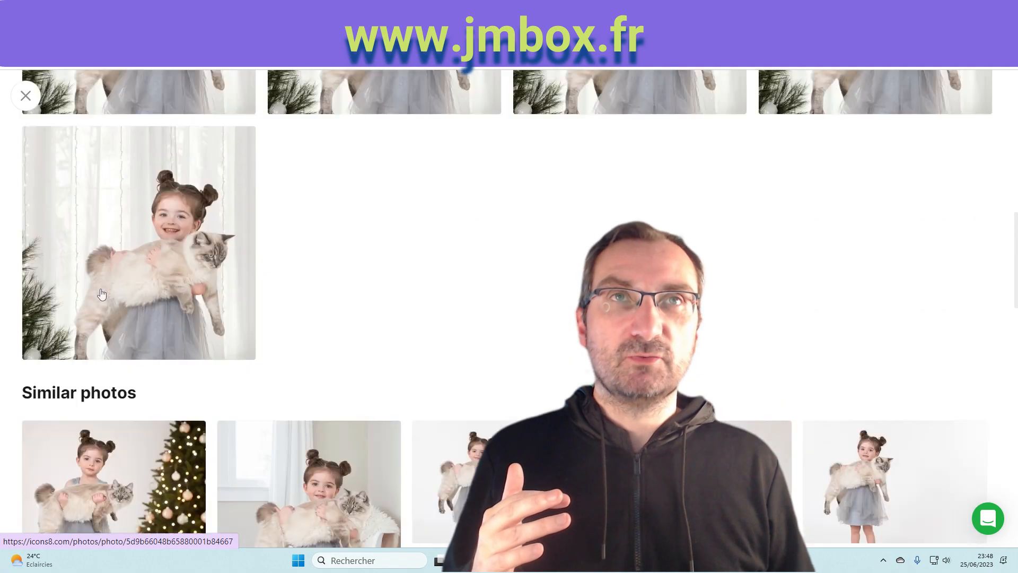
left_click(102, 294)
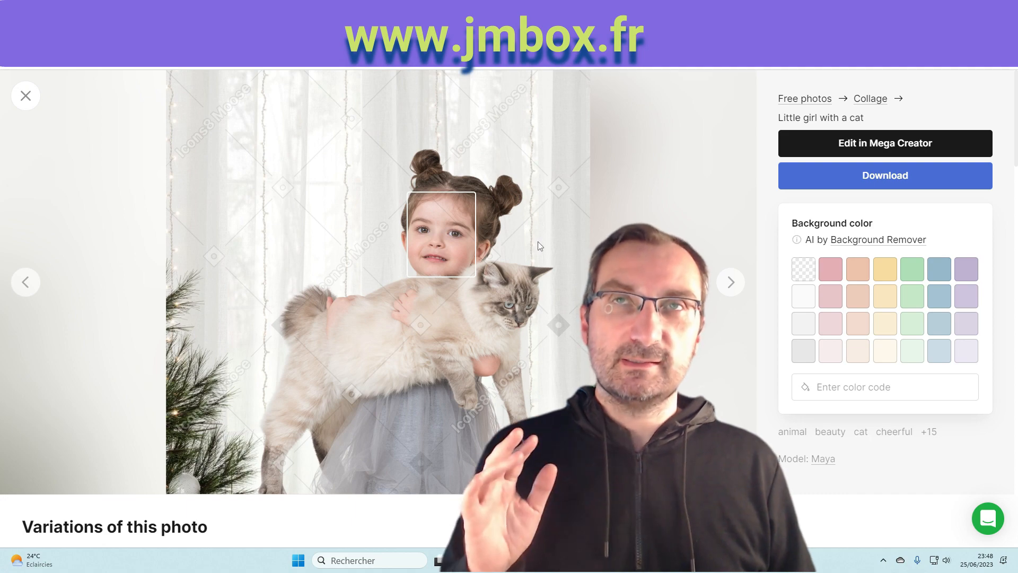
left_click(25, 96)
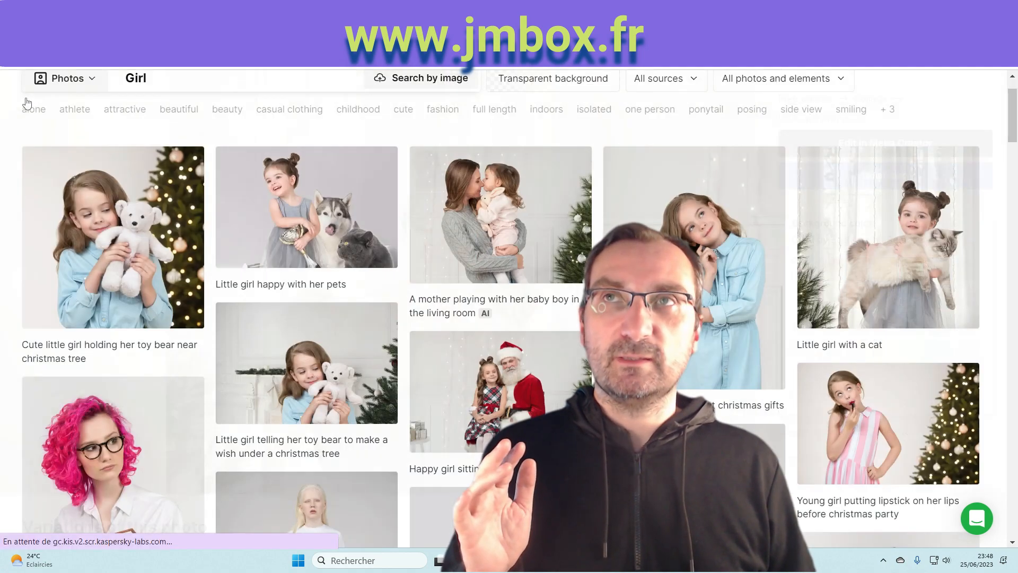
scroll(194, 170, "up", 1)
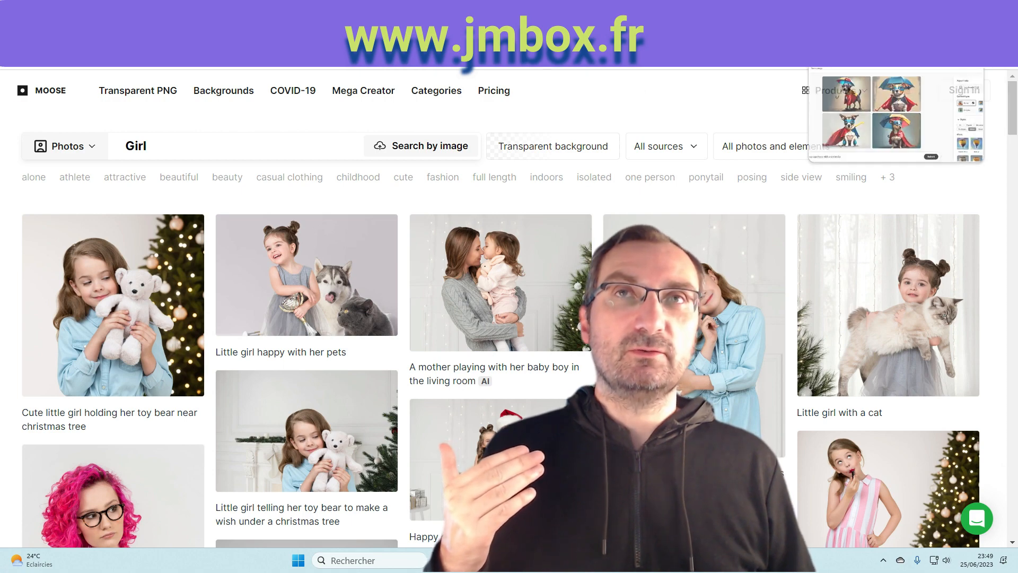
Step: Switch to Adobe's Text to image page and generate images from the prompt "a cat eating"
left_click(901, 10)
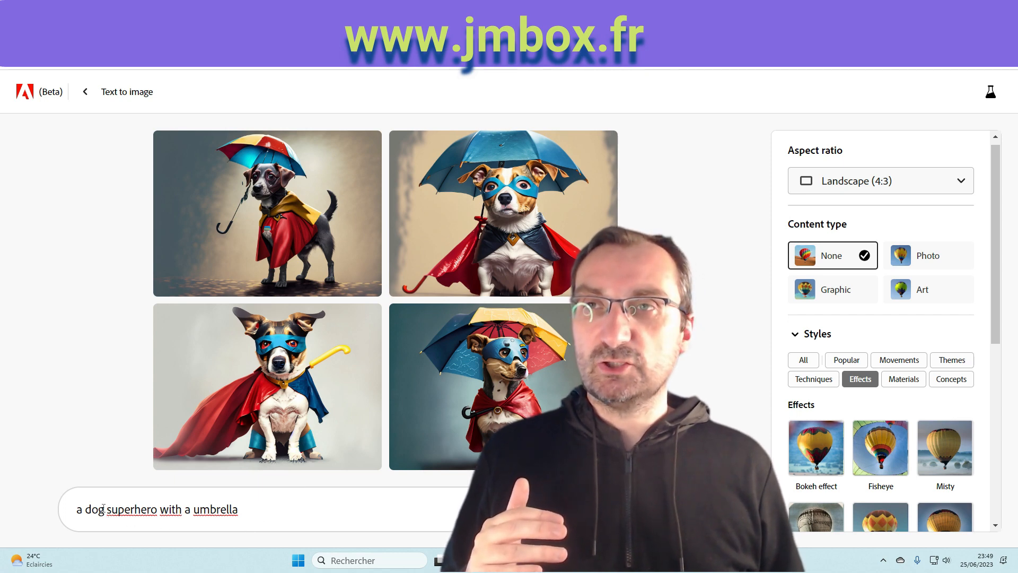
left_click_drag(86, 510, 283, 526)
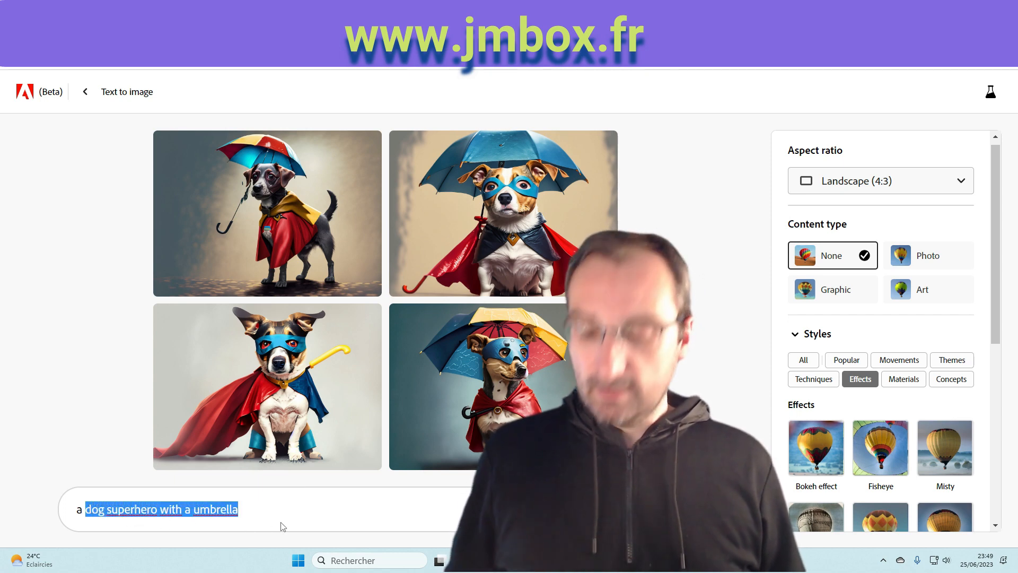
type("d")
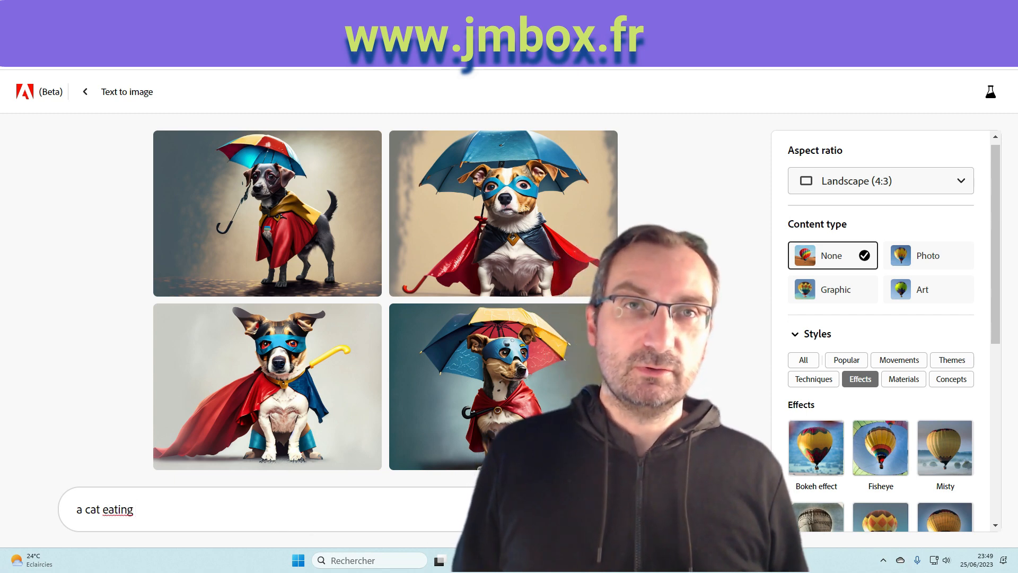
key("Return")
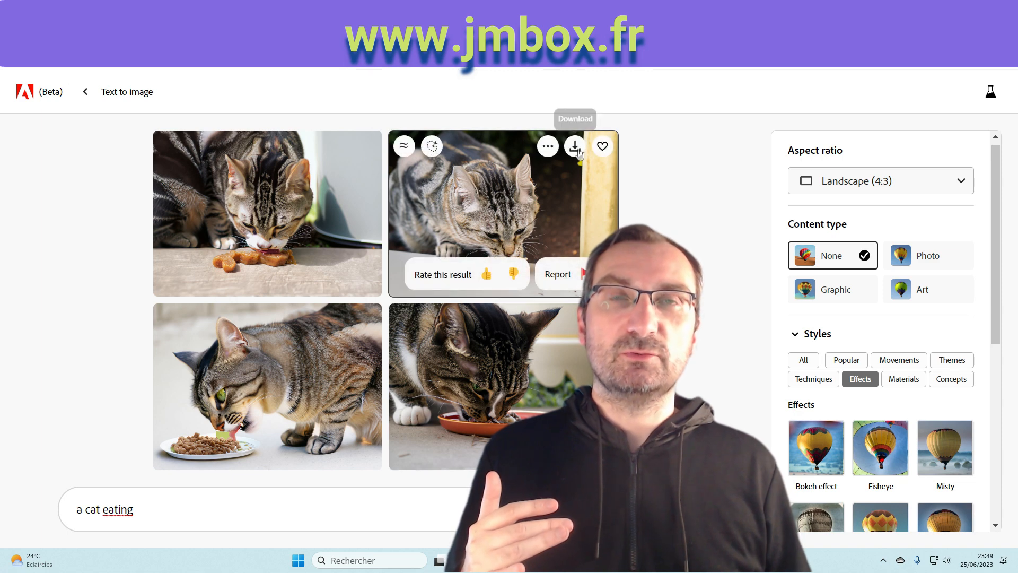
Step: Look over the aspect ratio options, and add the Bioluminescent effect and Studio lighting to the cat prompt
left_click(908, 185)
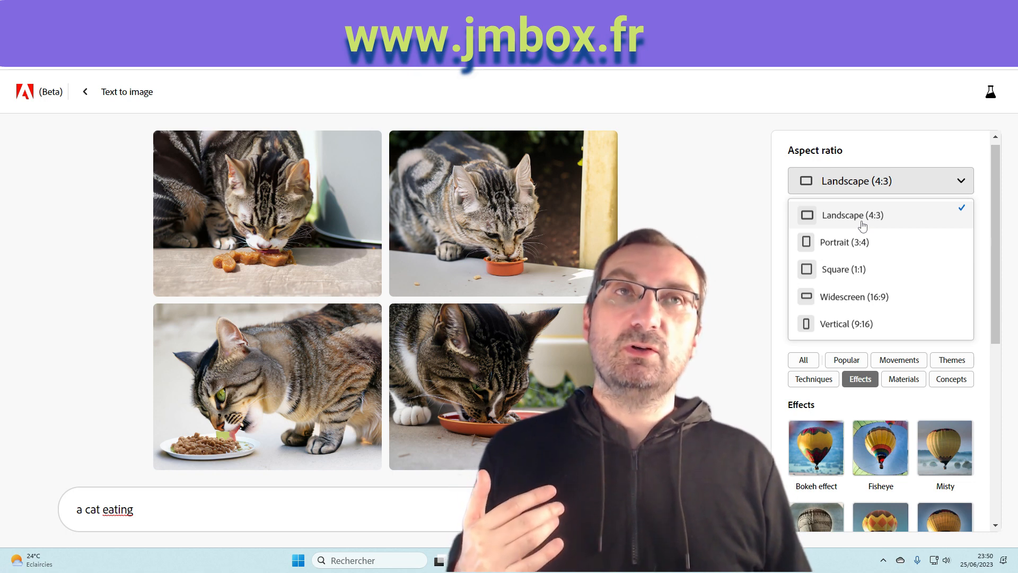
left_click(728, 252)
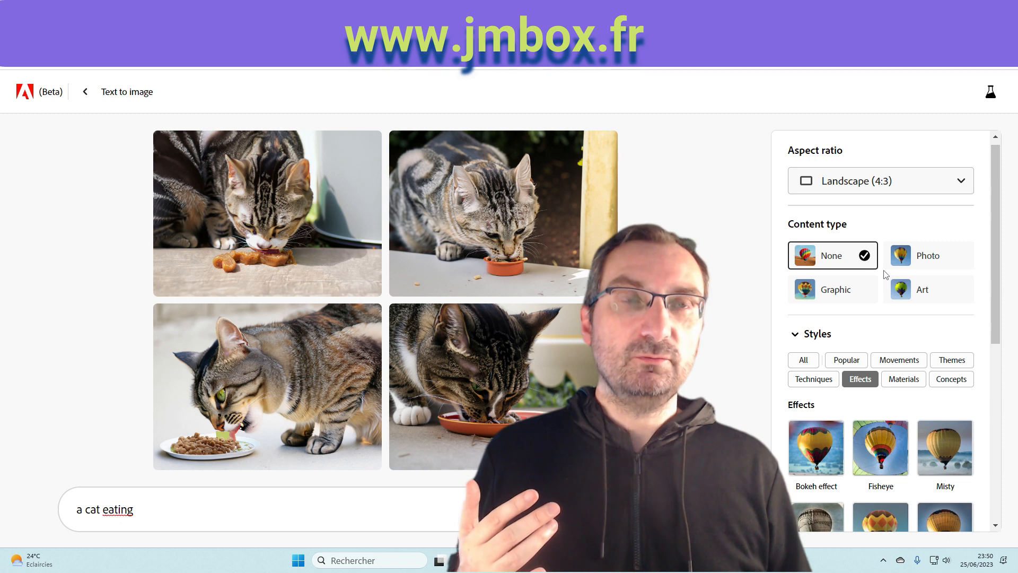
scroll(885, 274, "down", 3)
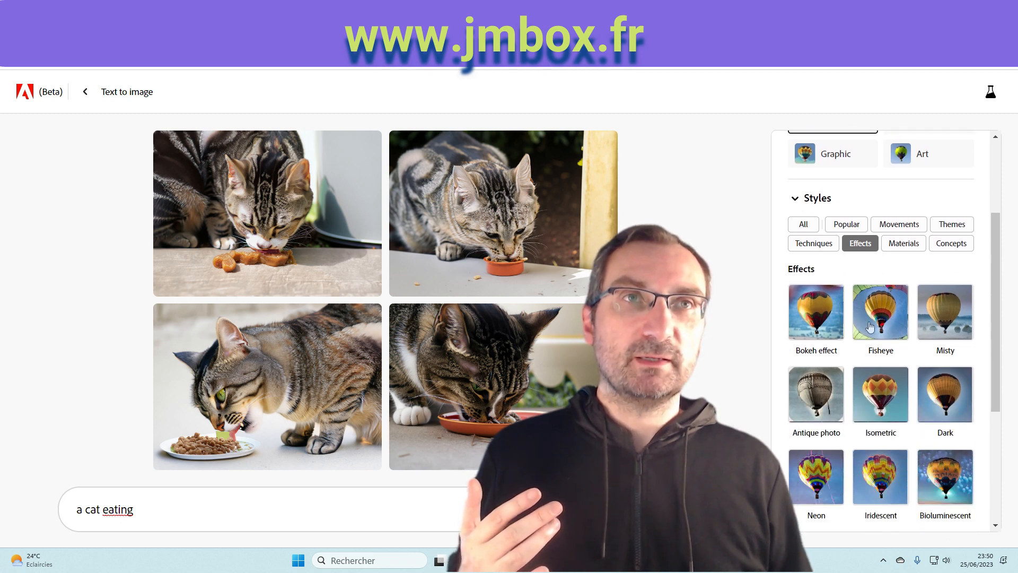
scroll(870, 327, "down", 1)
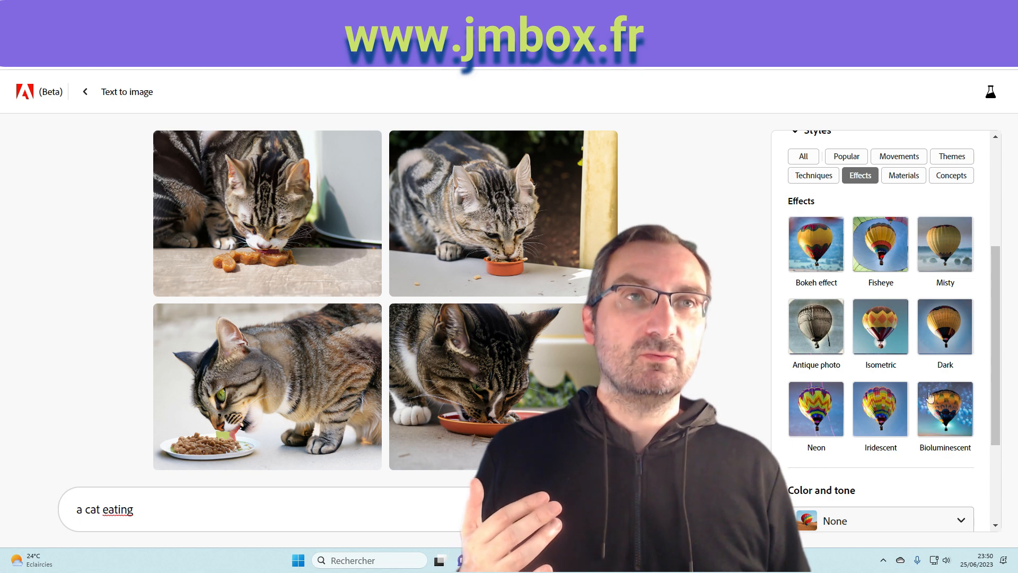
left_click(952, 411)
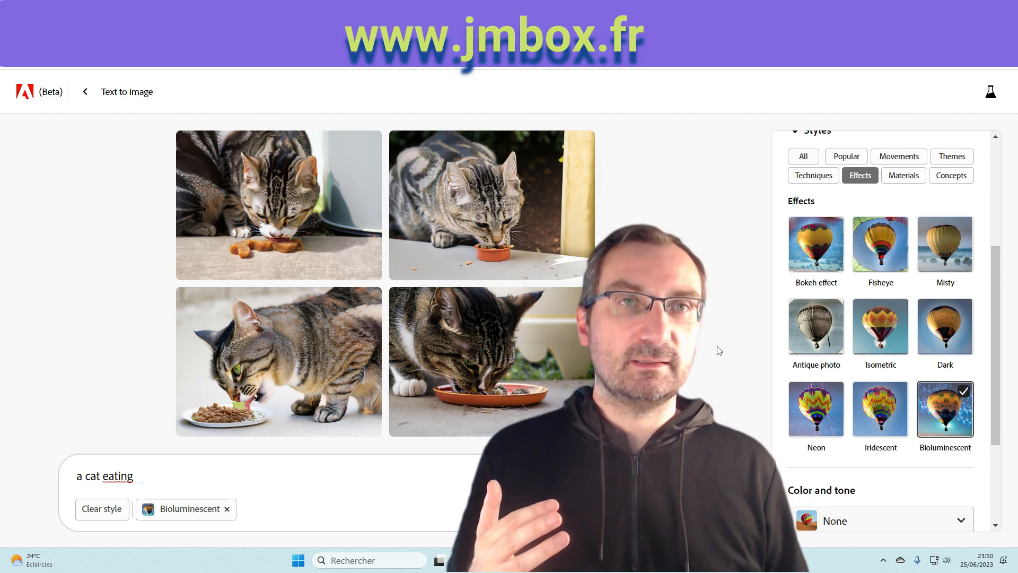
scroll(835, 424, "down", 3)
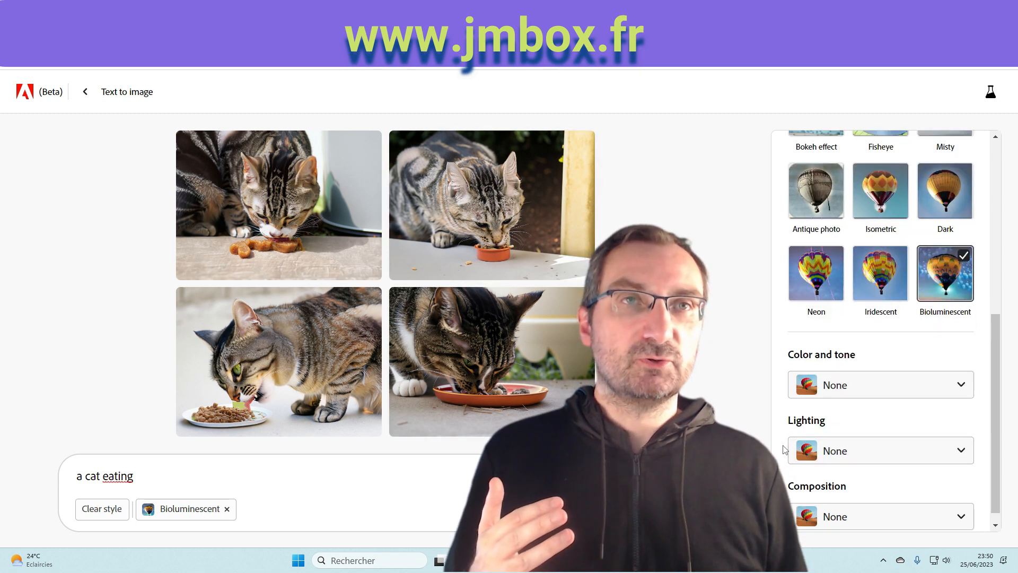
left_click(835, 439)
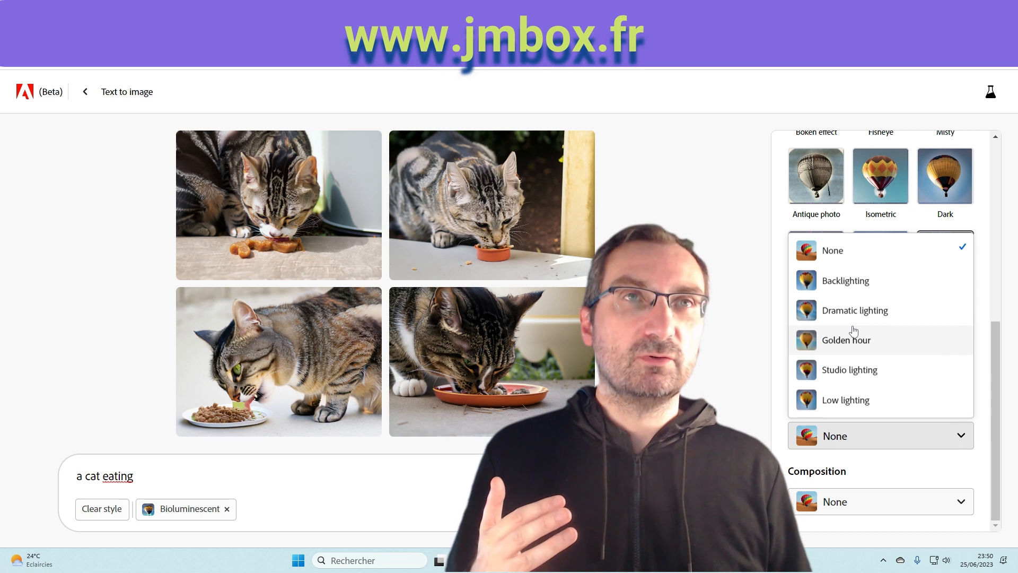
left_click(844, 367)
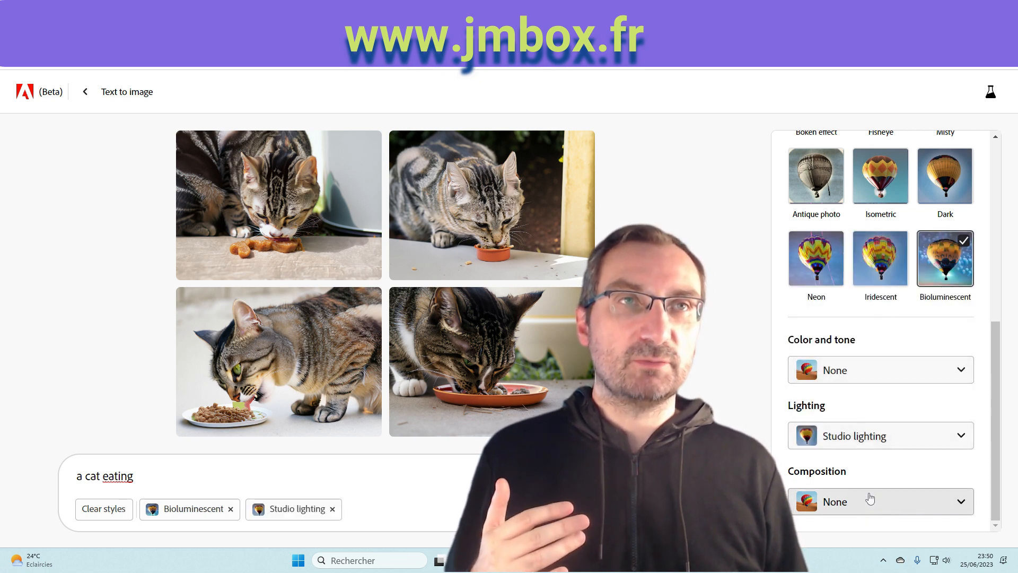
Step: Regenerate the cat images with the content types Photo and Art, ending with Graphic
scroll(871, 498, "up", 7)
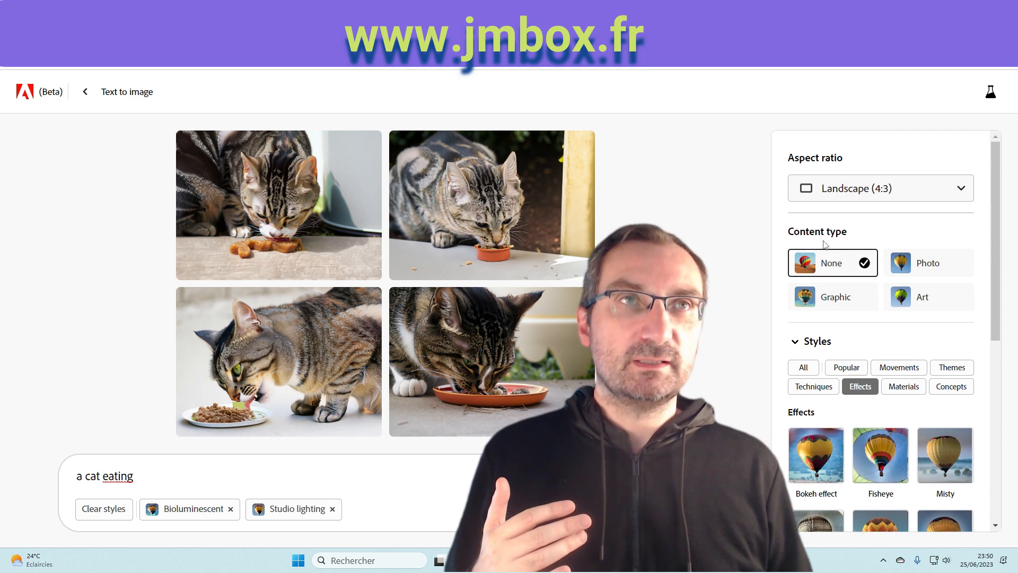
left_click(918, 269)
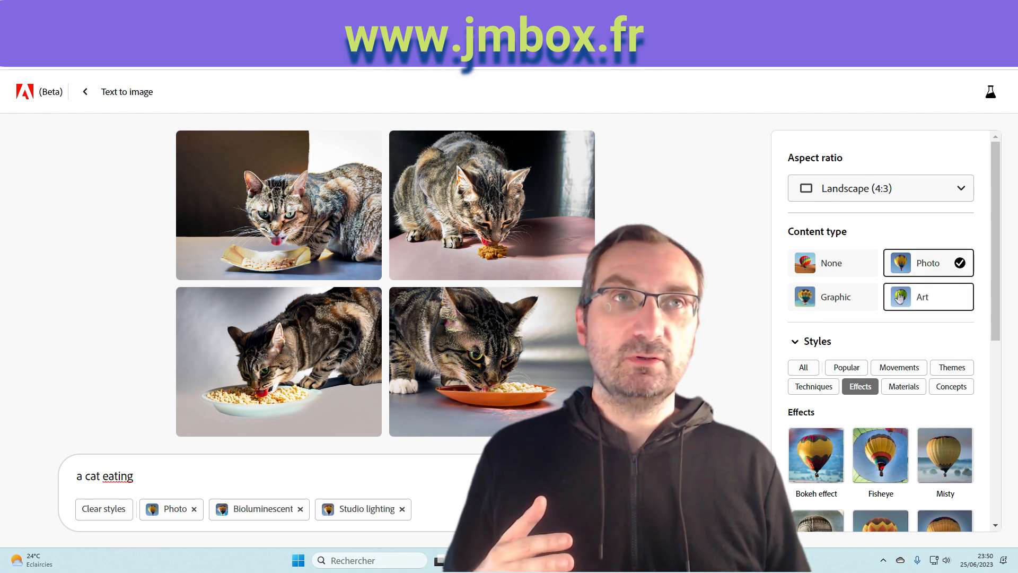
left_click(908, 297)
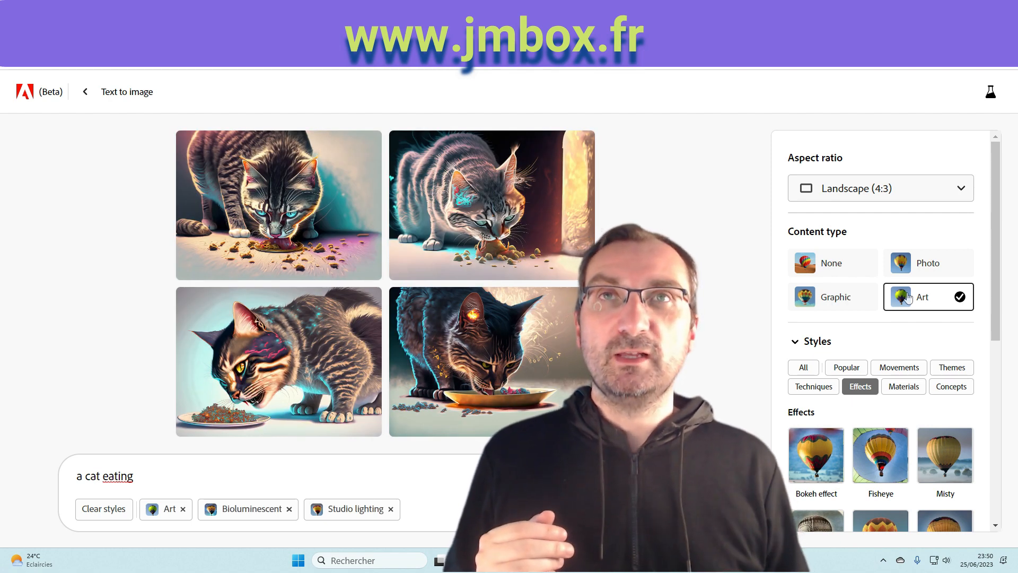
mouse_move(479, 217)
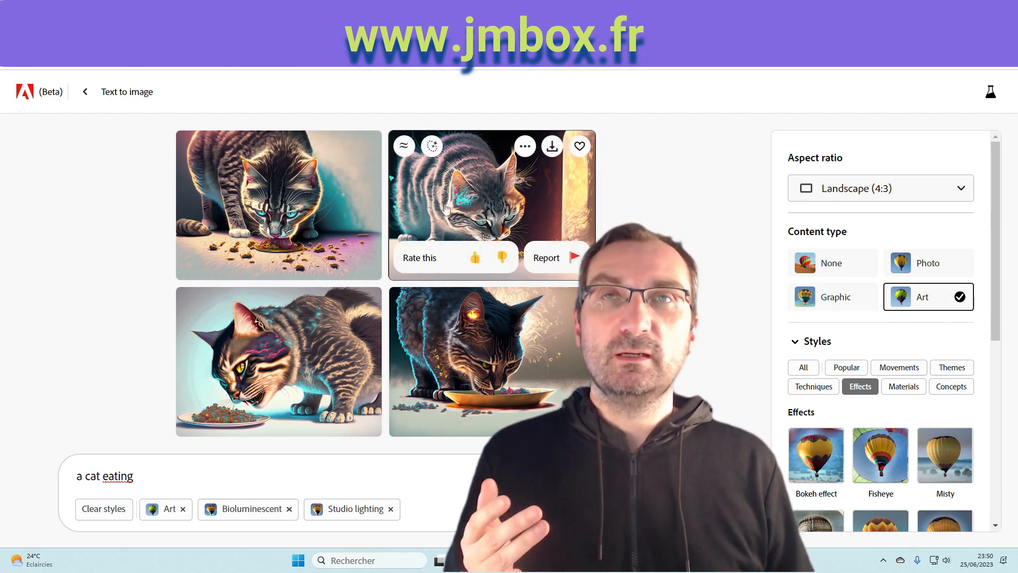
mouse_move(493, 366)
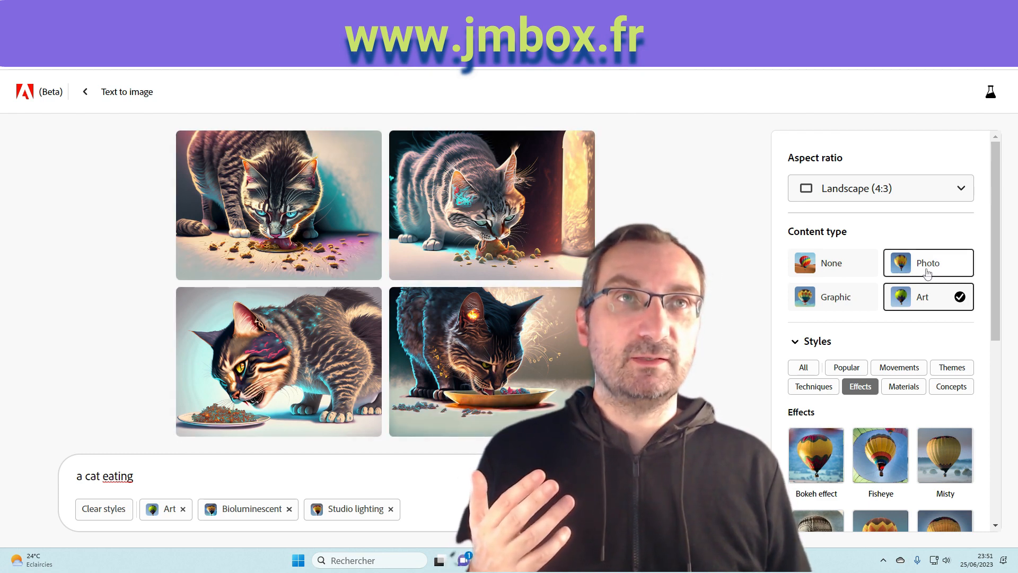
left_click(840, 306)
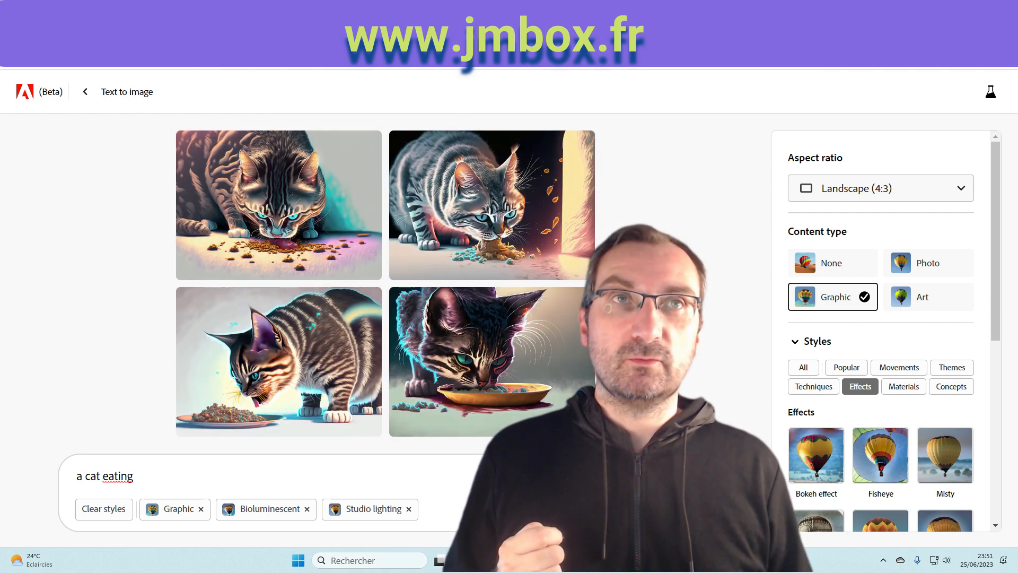
Step: Replace the Bioluminescent and Studio lighting styles with the Psychedelic movement style and regenerate the cat images
left_click(899, 367)
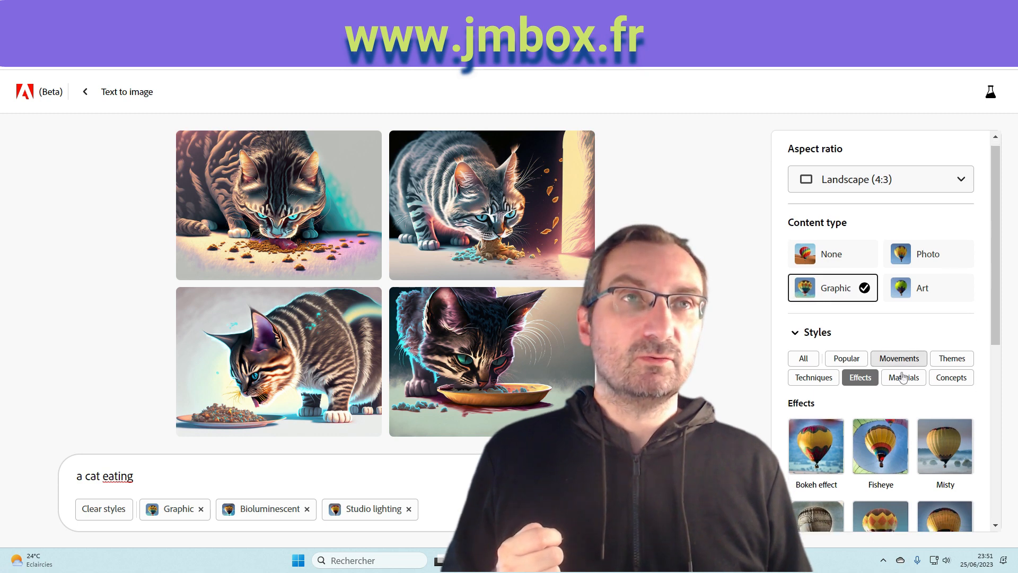
scroll(901, 365, "down", 1)
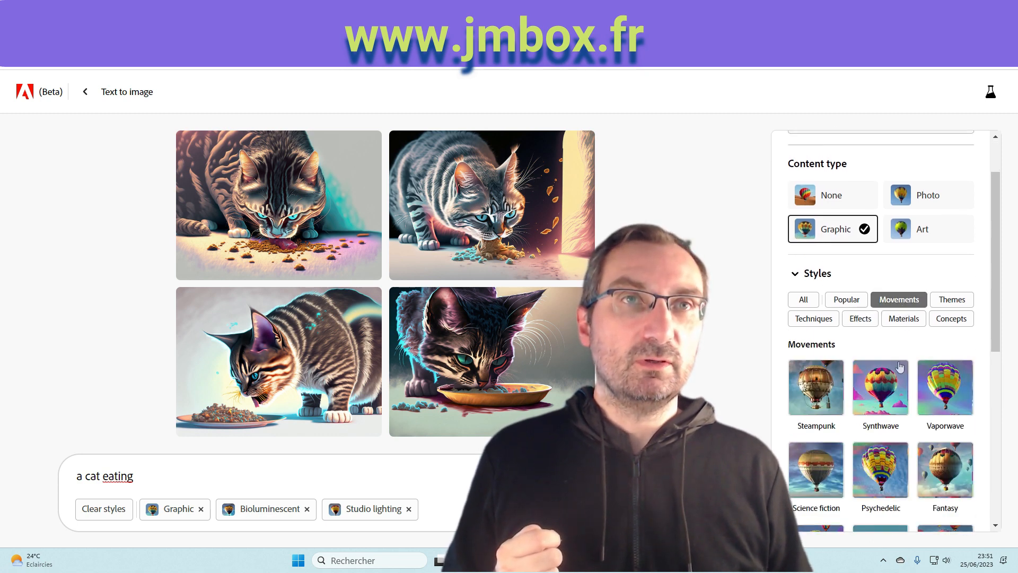
scroll(900, 366, "down", 2)
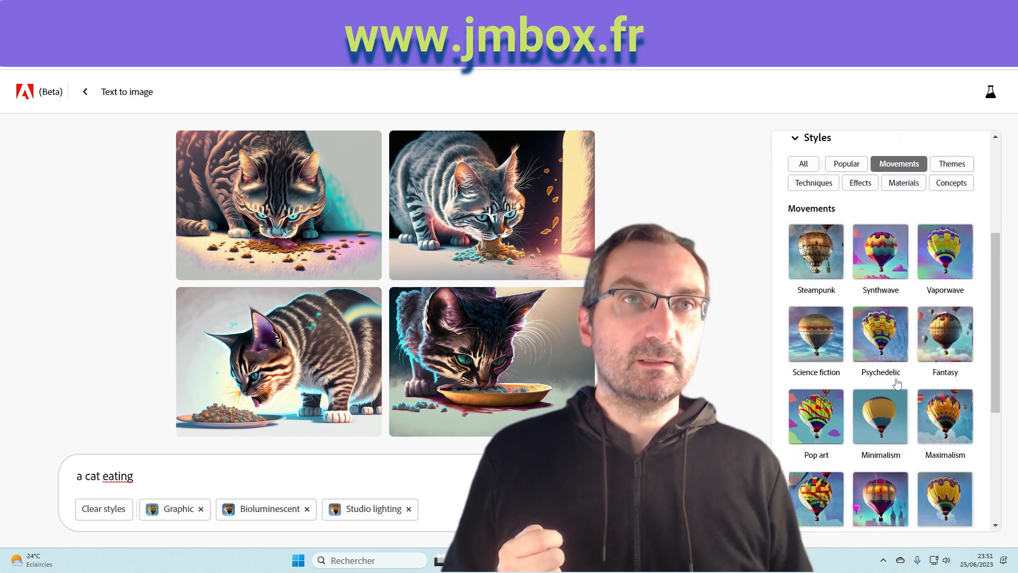
left_click(886, 338)
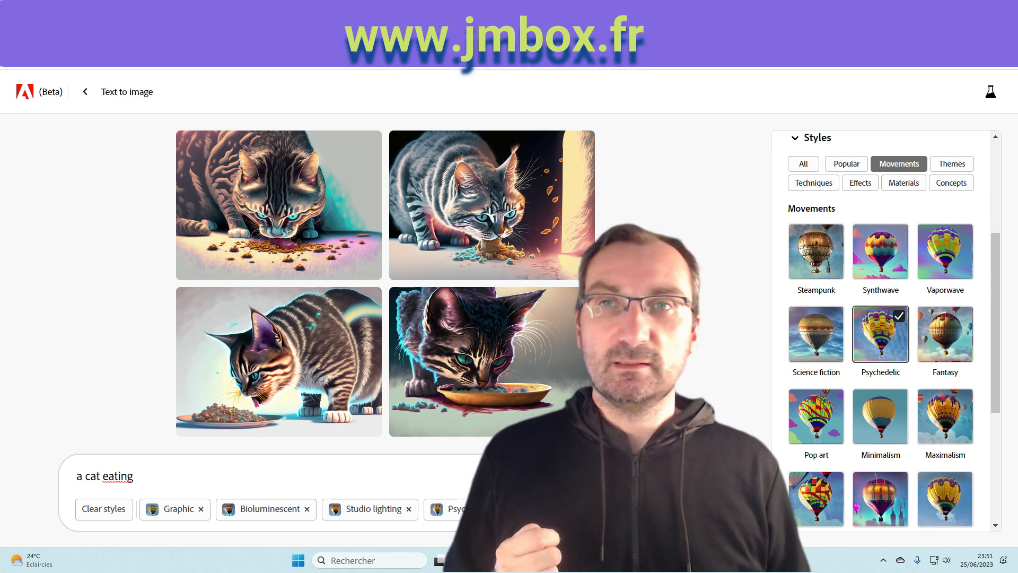
left_click(308, 509)
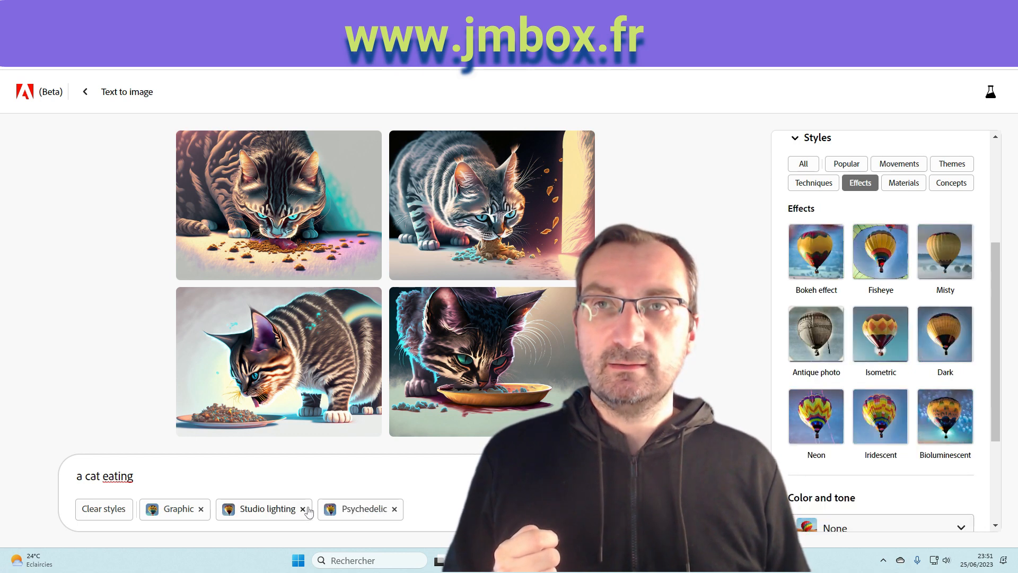
left_click(302, 510)
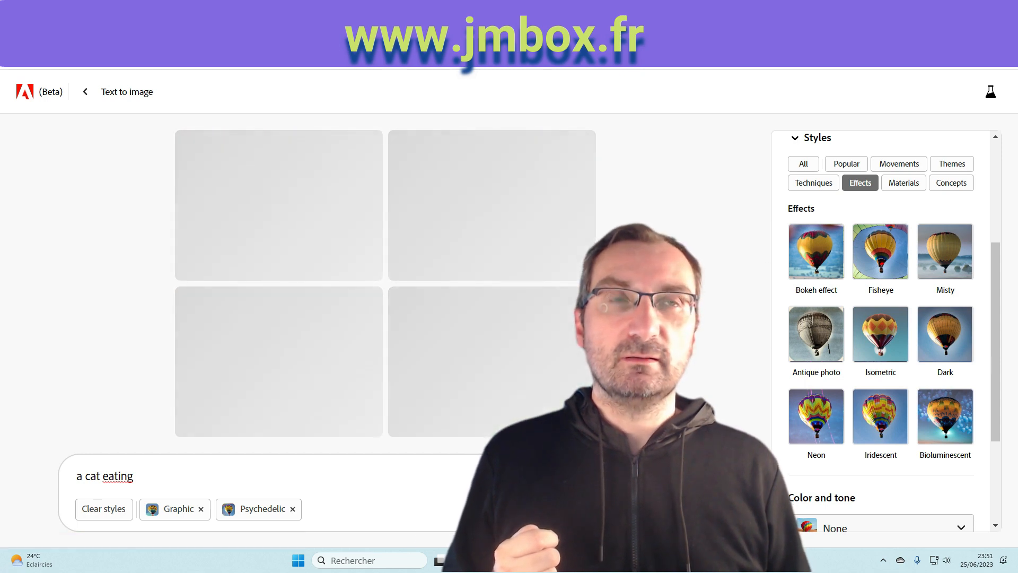
scroll(875, 340, "up", 4)
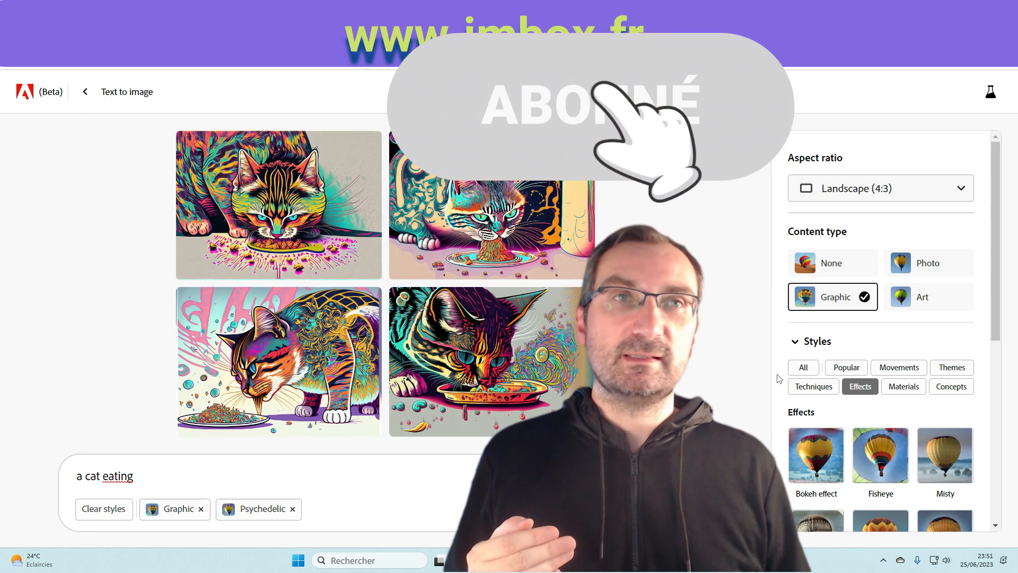
scroll(896, 417, "down", 3)
scroll(896, 417, "down", 1)
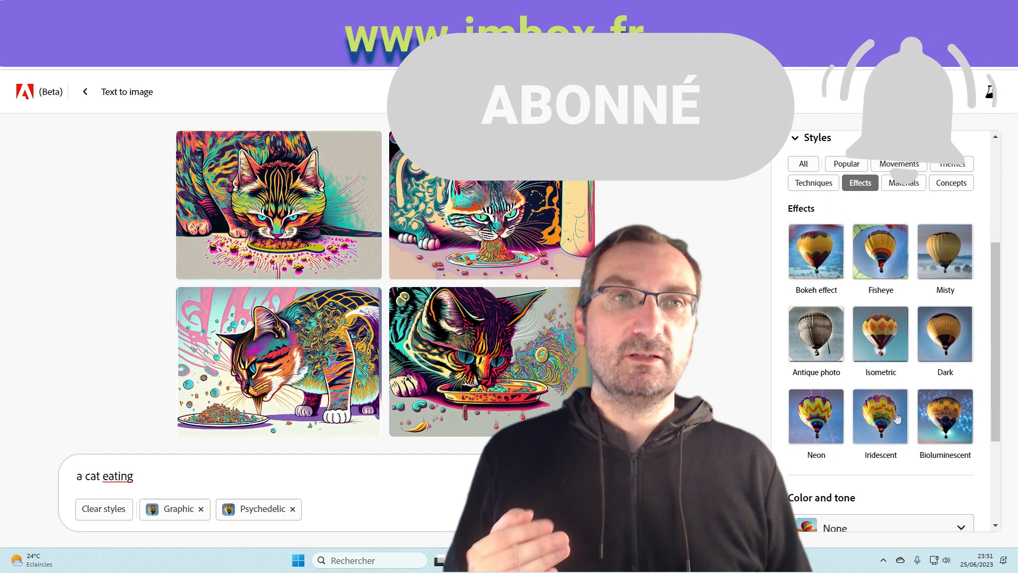